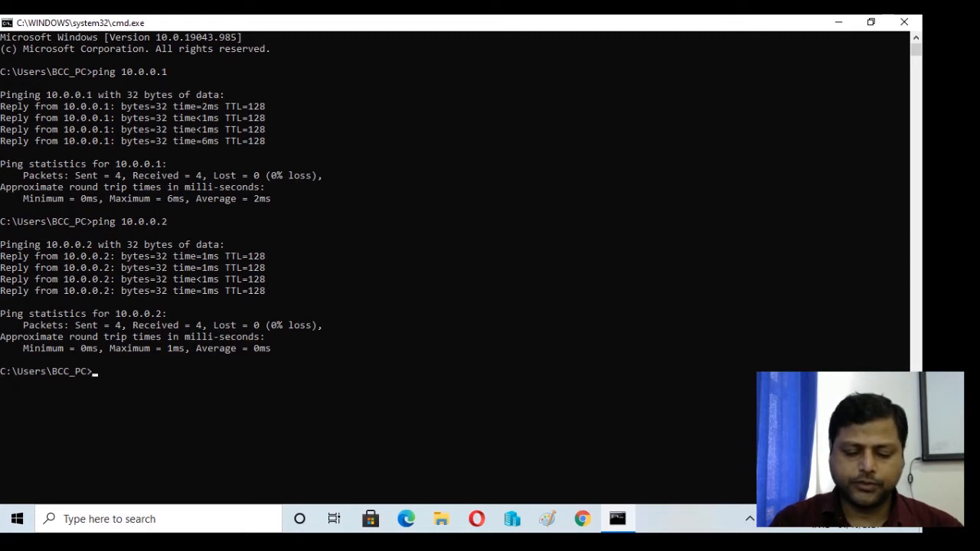
# - Try to start a Remote Desktop connection to 10.0.0.2 from the command line
pyautogui.write('mst')
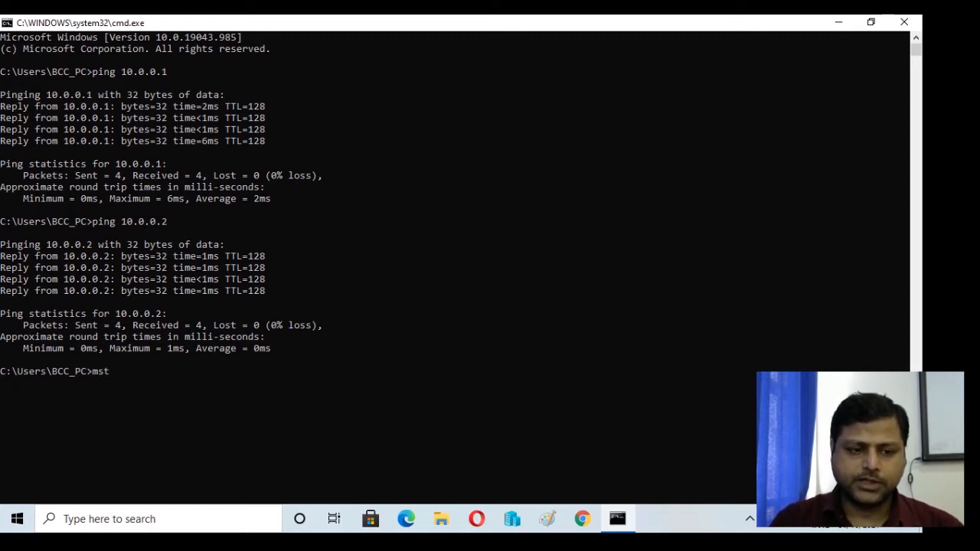
pyautogui.press('BackSpace')
pyautogui.press('BackSpace')
pyautogui.press('BackSpace')
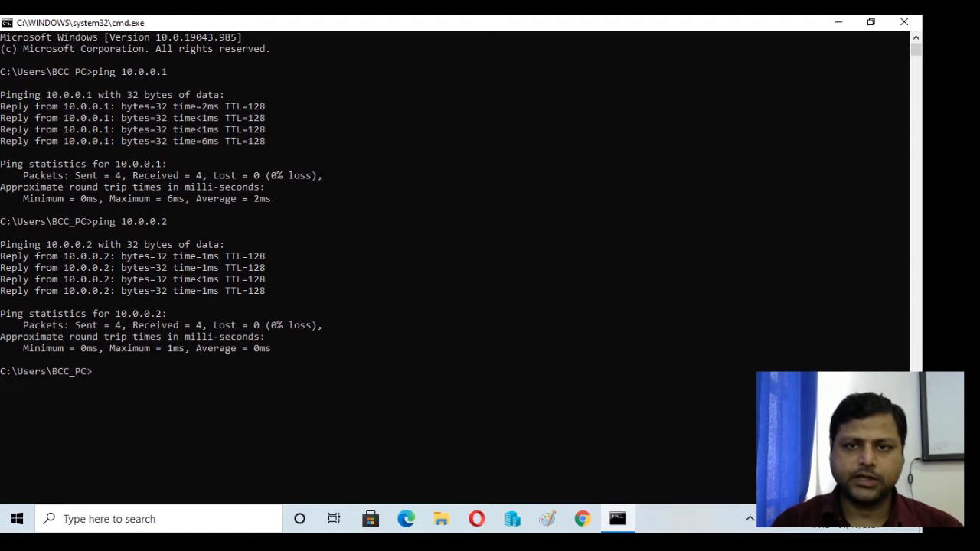
pyautogui.write('mstsc /')
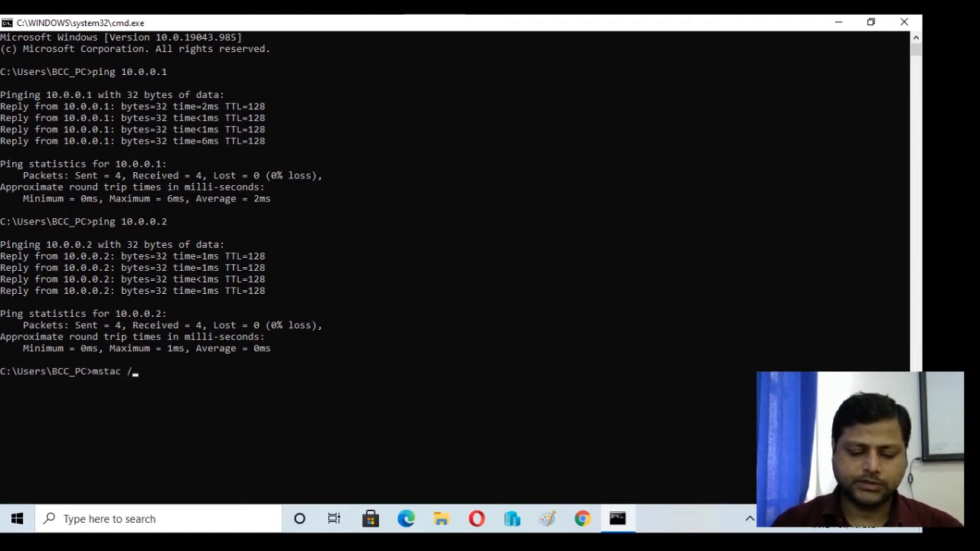
pyautogui.write('v')
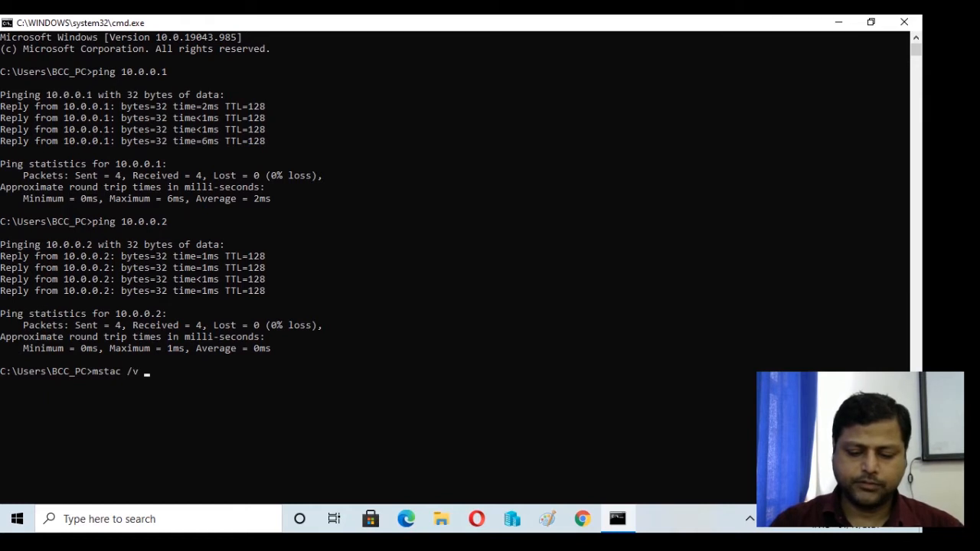
pyautogui.write(': ')
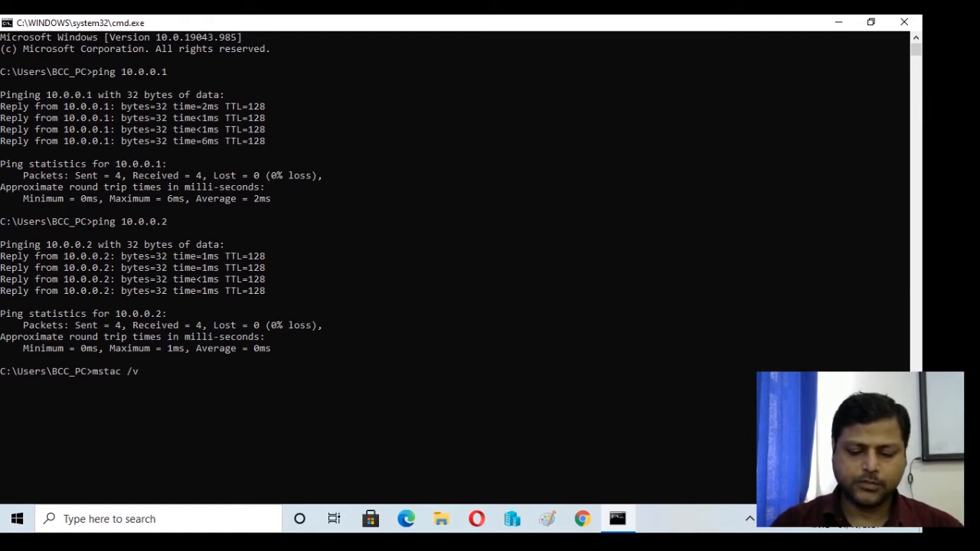
pyautogui.write('10.0.0.2')
pyautogui.press('Return')
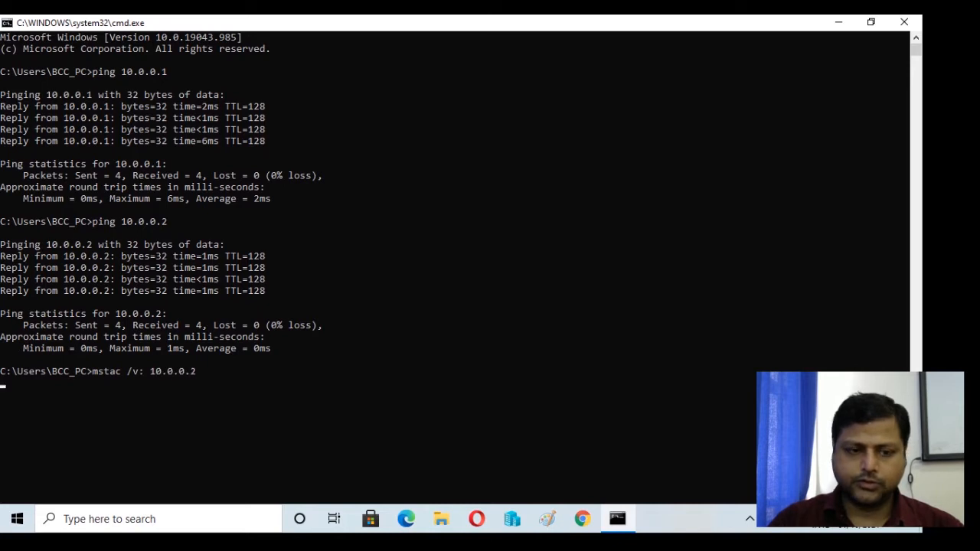
# - Run mstsc /v:10.0.0.2 to open a Remote Desktop connection to the server
pyautogui.write('mstsc /v:')
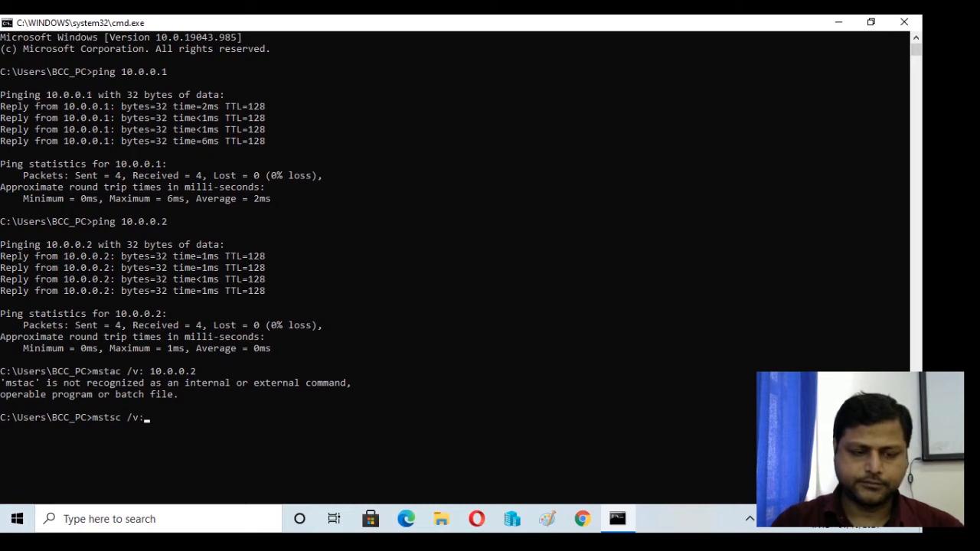
pyautogui.write('10.0.0.2')
pyautogui.press('Return')
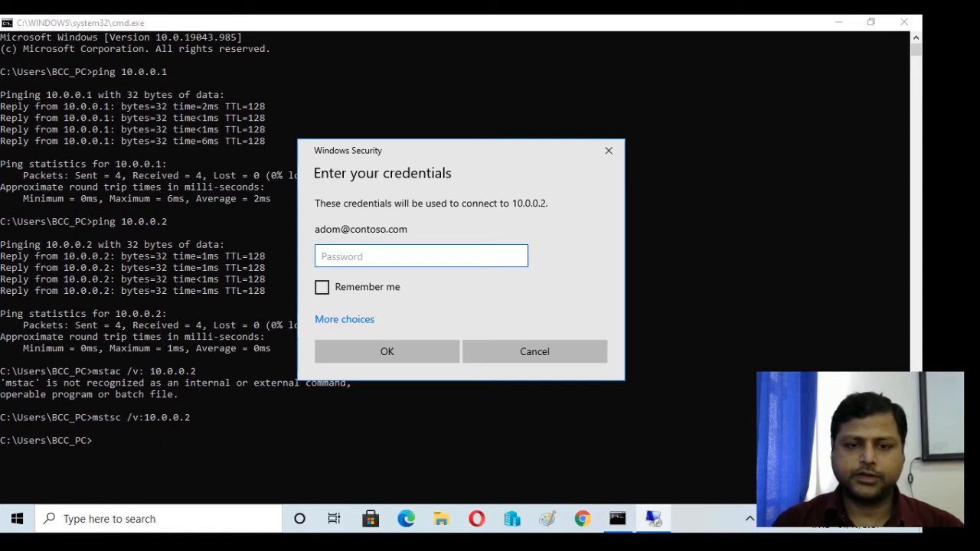
# - Sign in to the remote server with the account password and accept connecting despite the certificate errors
pyautogui.write('•••••')
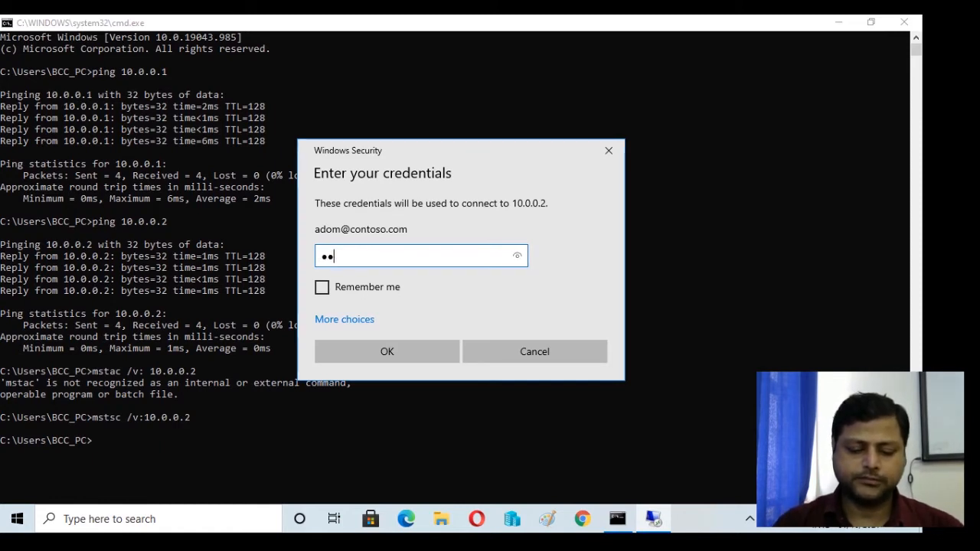
pyautogui.write('•••')
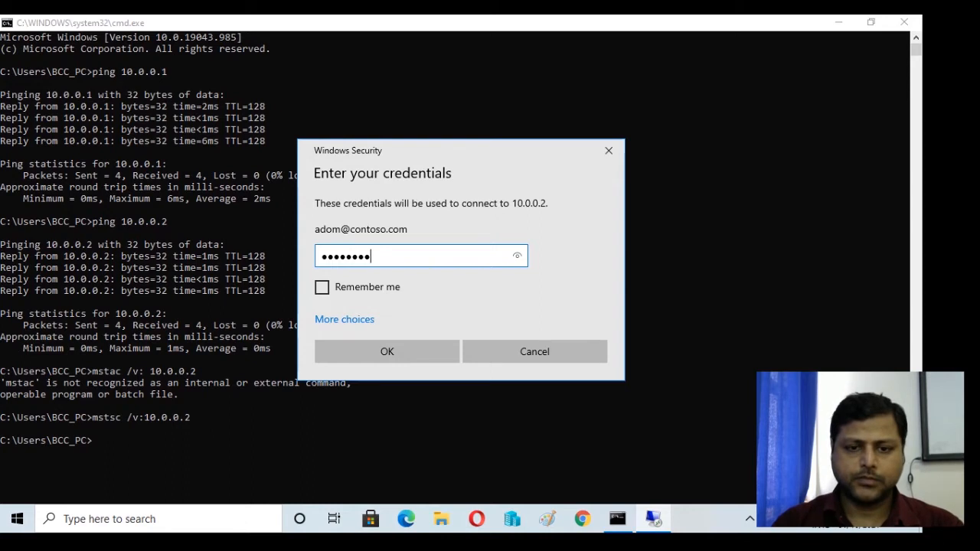
pyautogui.press('Return')
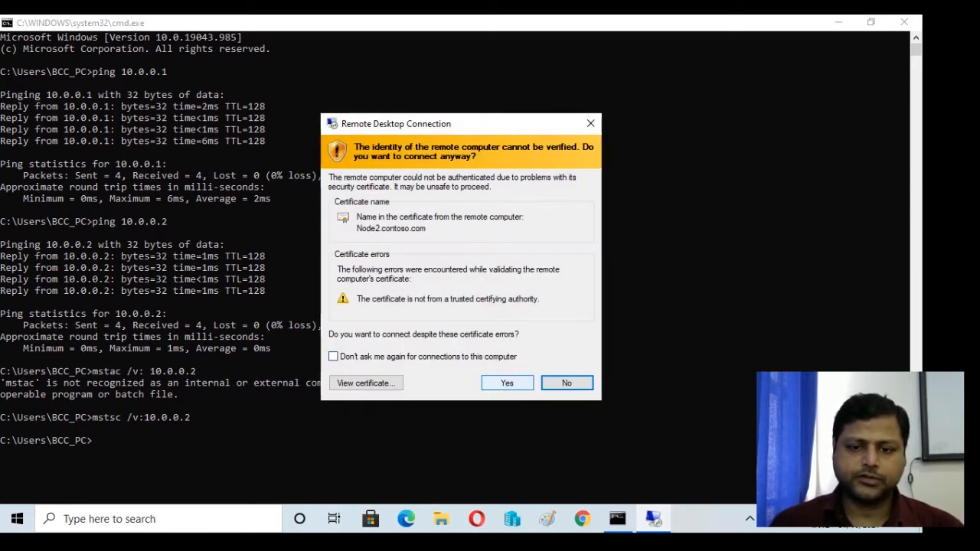
pyautogui.click(508, 381)
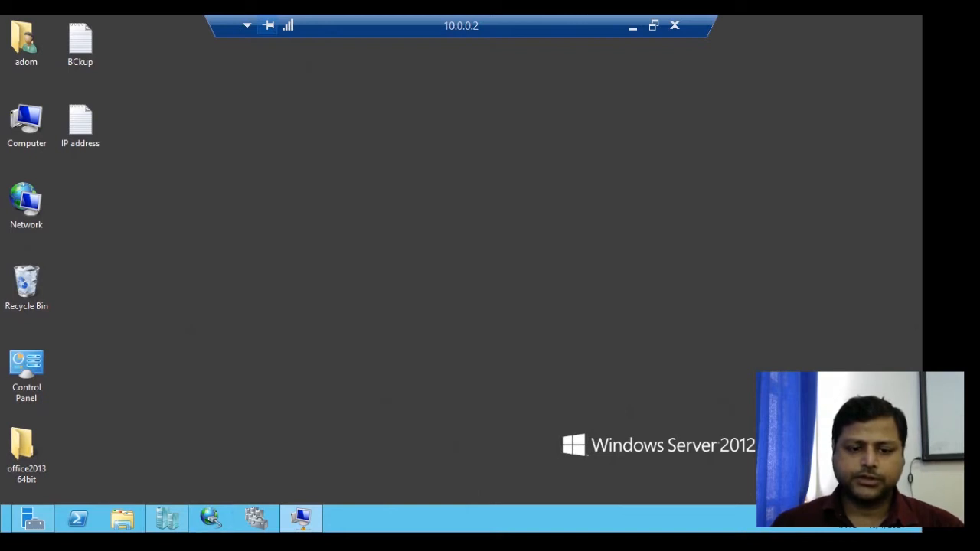
# - Bring up Hyper-V Manager on the remote server and open the settings of the Server2012Cloud virtual machine
pyautogui.moveTo(301, 519)
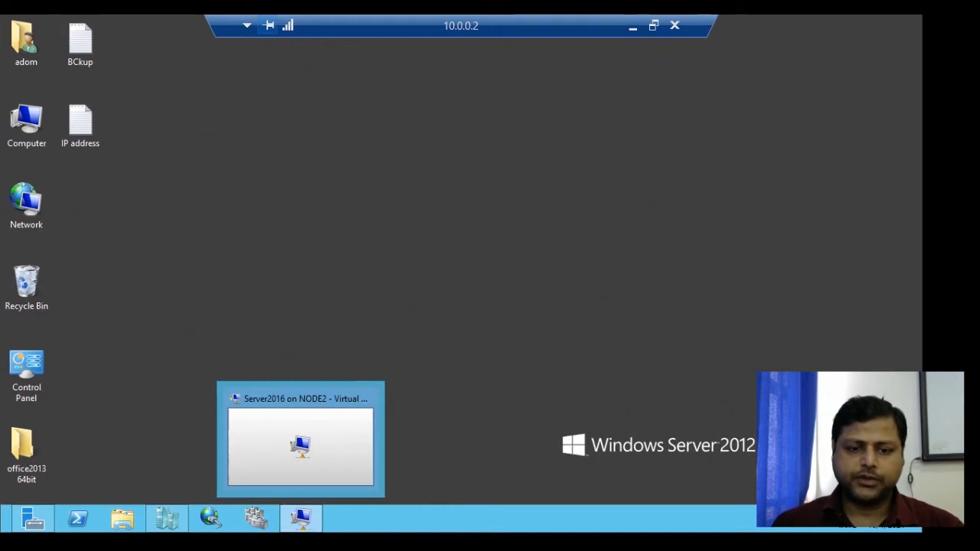
pyautogui.click(168, 519)
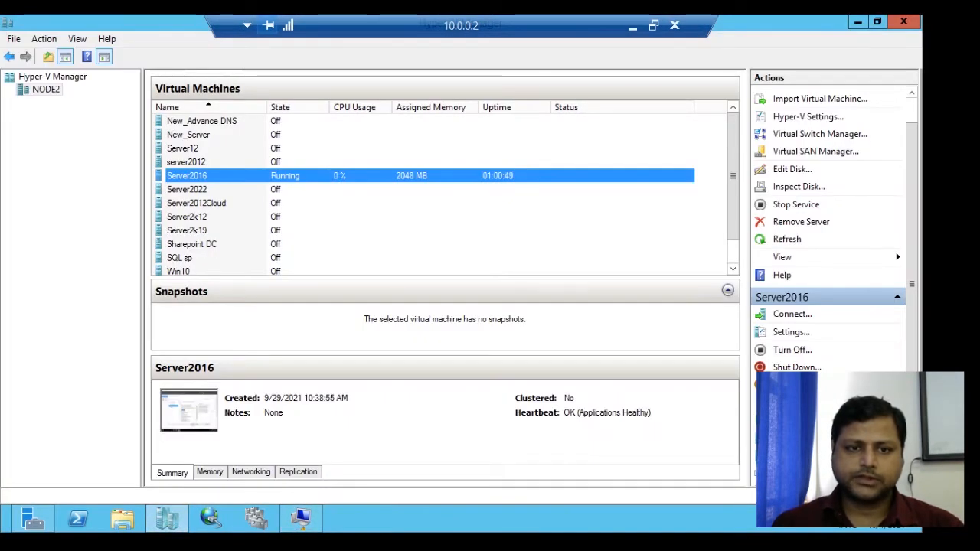
pyautogui.rightClick(285, 176)
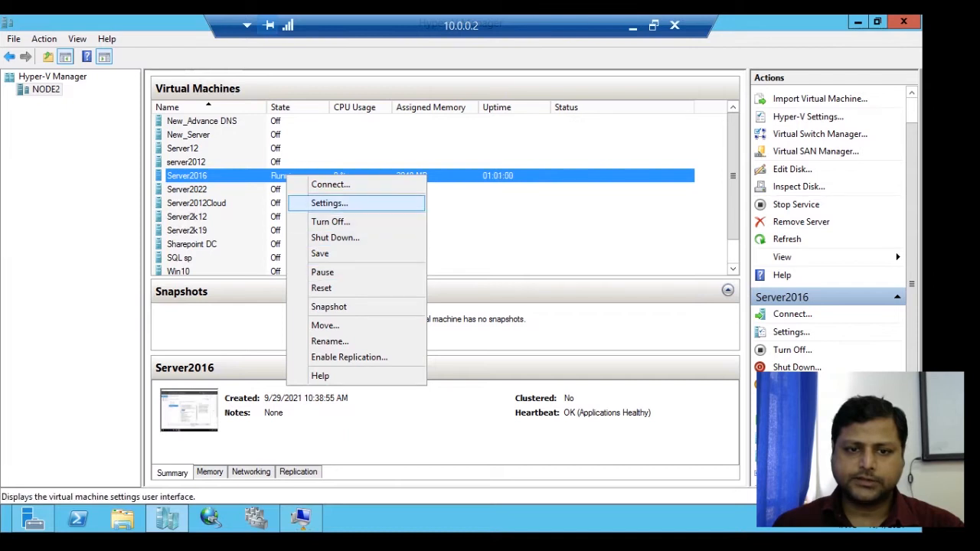
pyautogui.moveTo(733, 188); pyautogui.dragTo(732, 222)
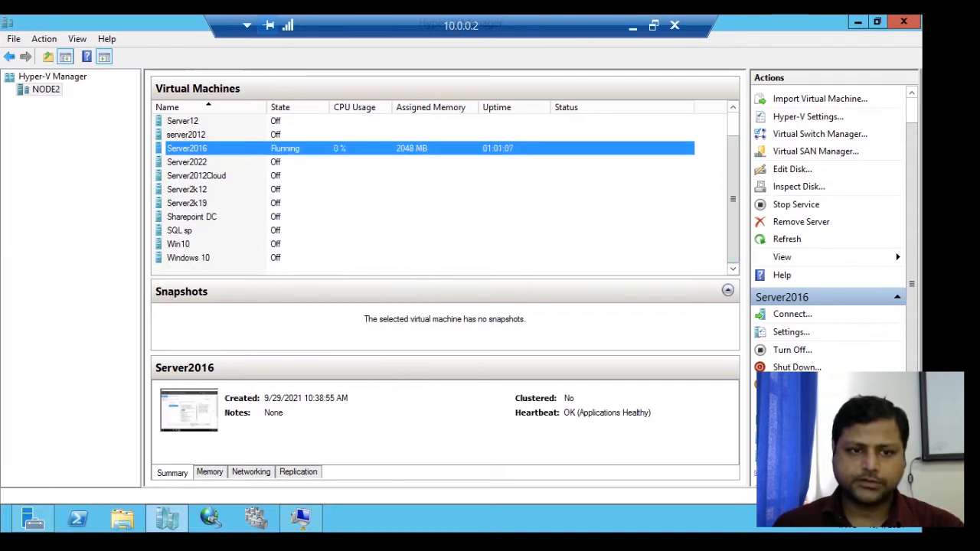
pyautogui.rightClick(215, 175)
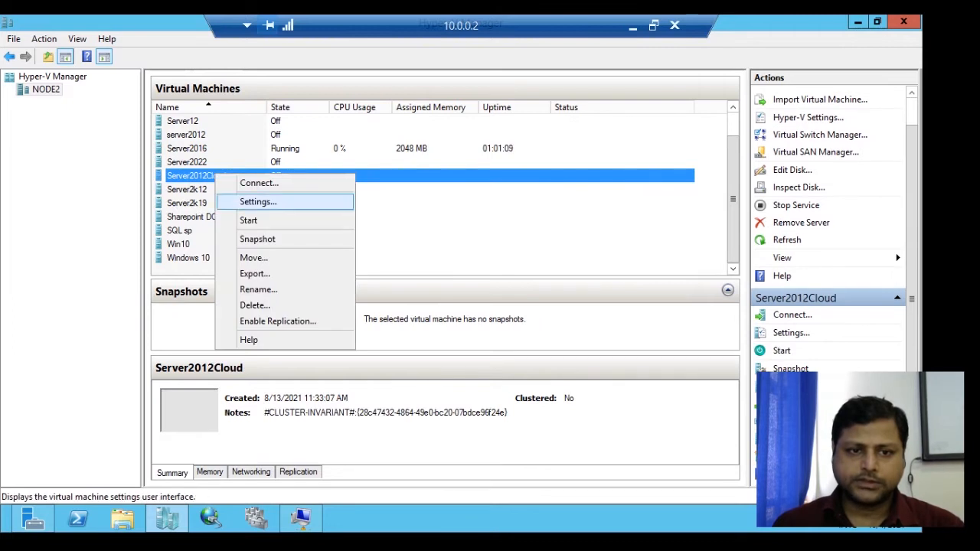
pyautogui.click(258, 201)
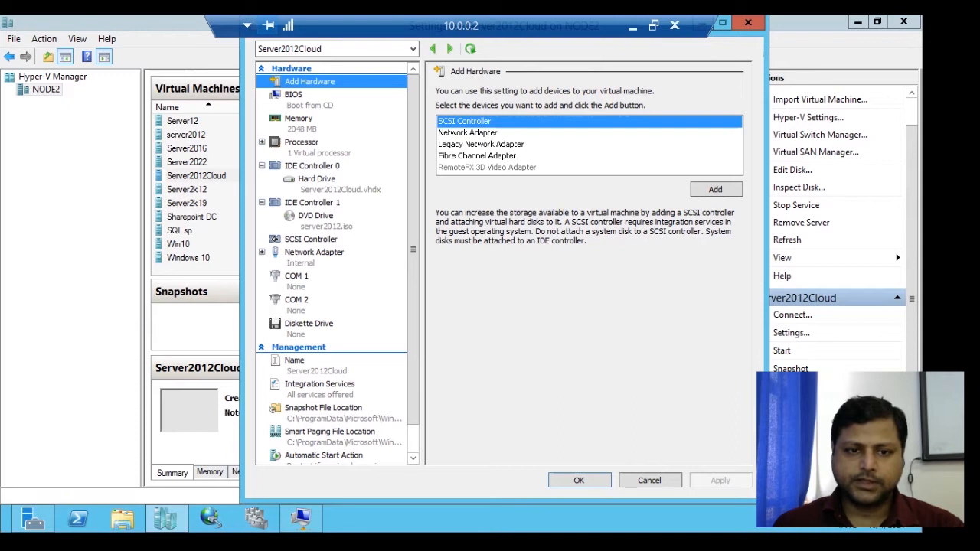
# - Add a hard drive to the SCSI controller of Server2012Cloud
pyautogui.click(316, 217)
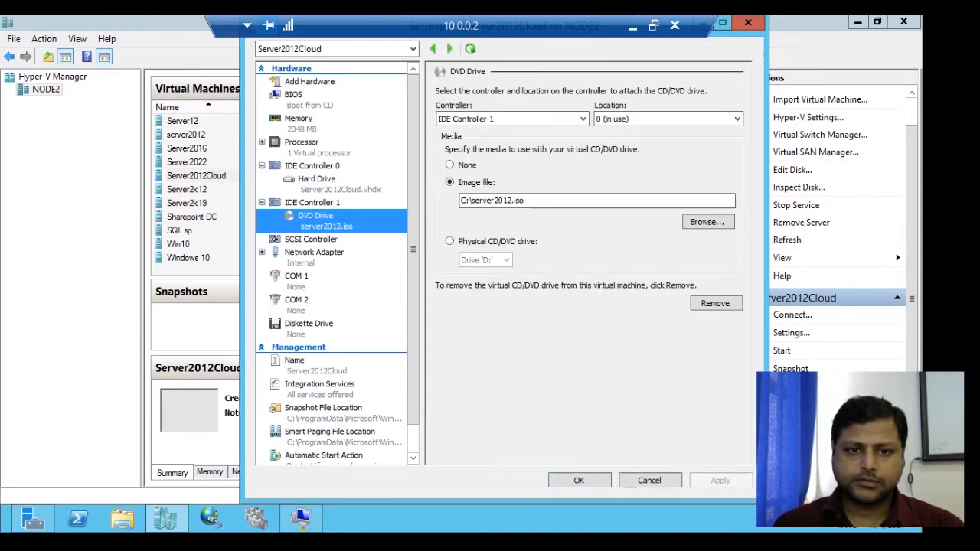
pyautogui.click(313, 166)
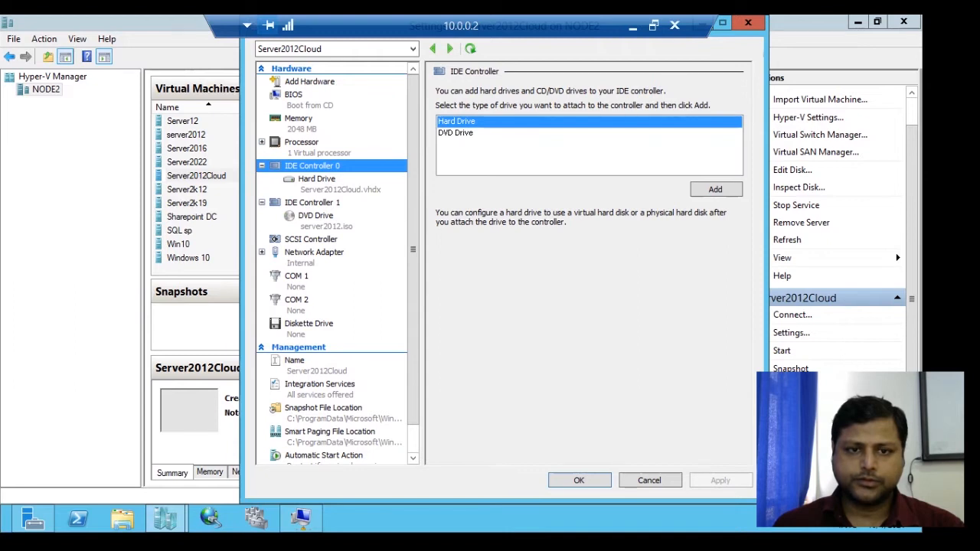
pyautogui.click(311, 239)
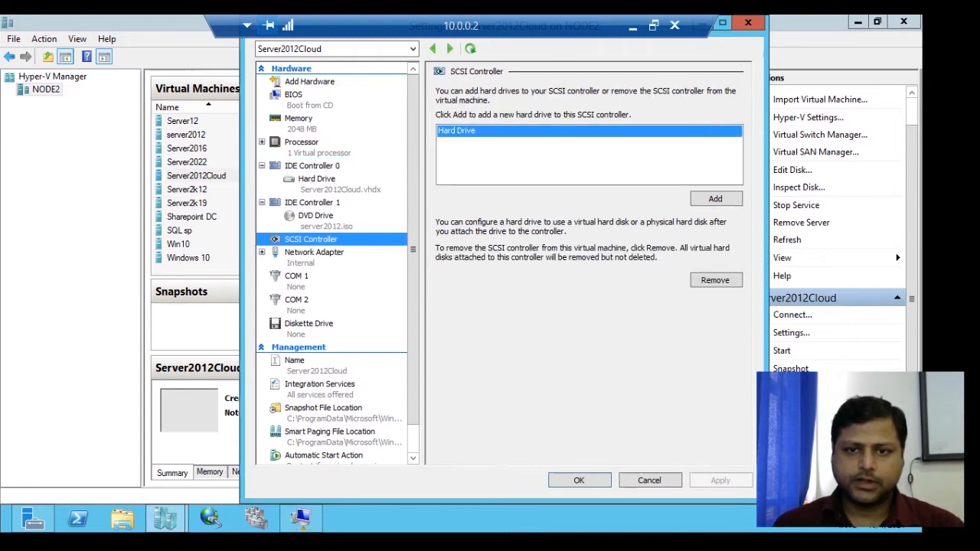
pyautogui.click(716, 199)
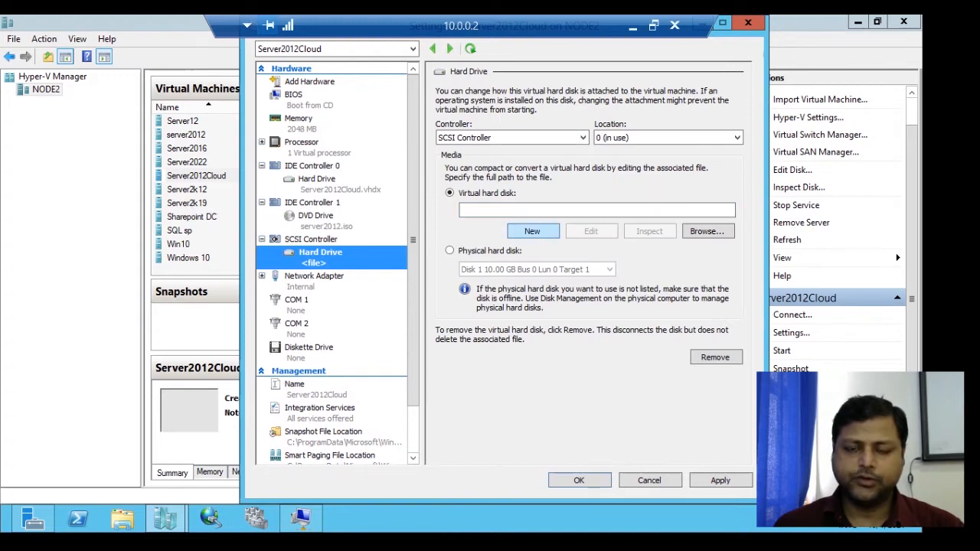
# - Start a new virtual hard disk for the added drive, using the VHD format and the dynamically expanding type
pyautogui.click(533, 231)
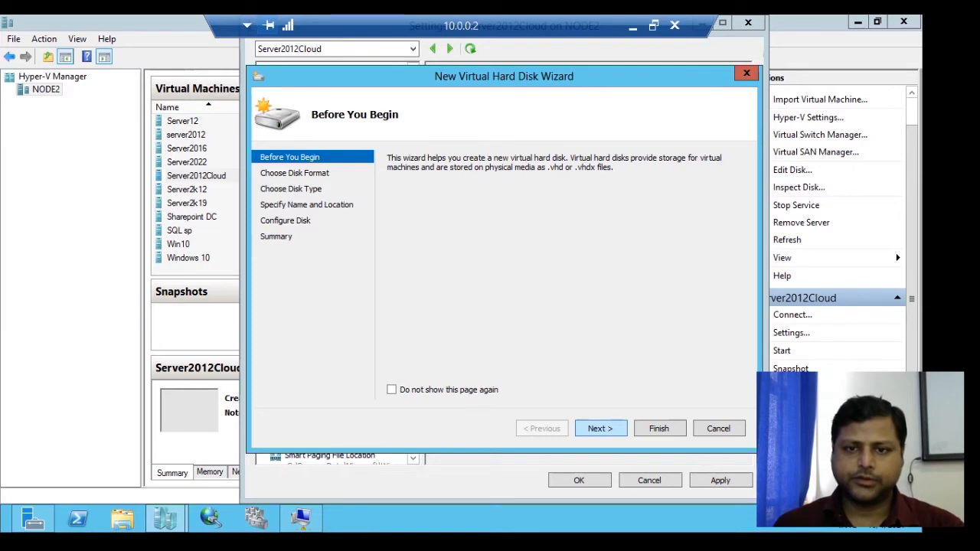
pyautogui.click(601, 429)
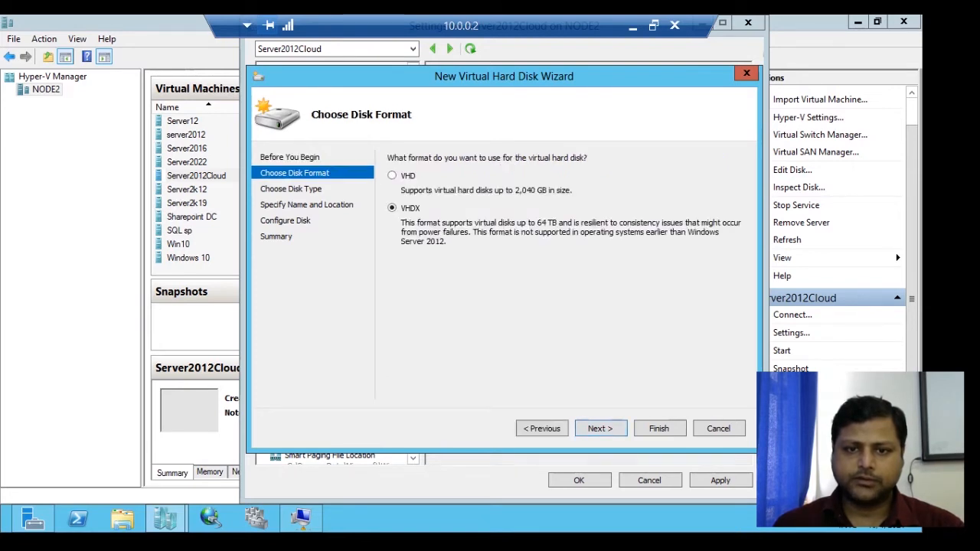
pyautogui.click(392, 176)
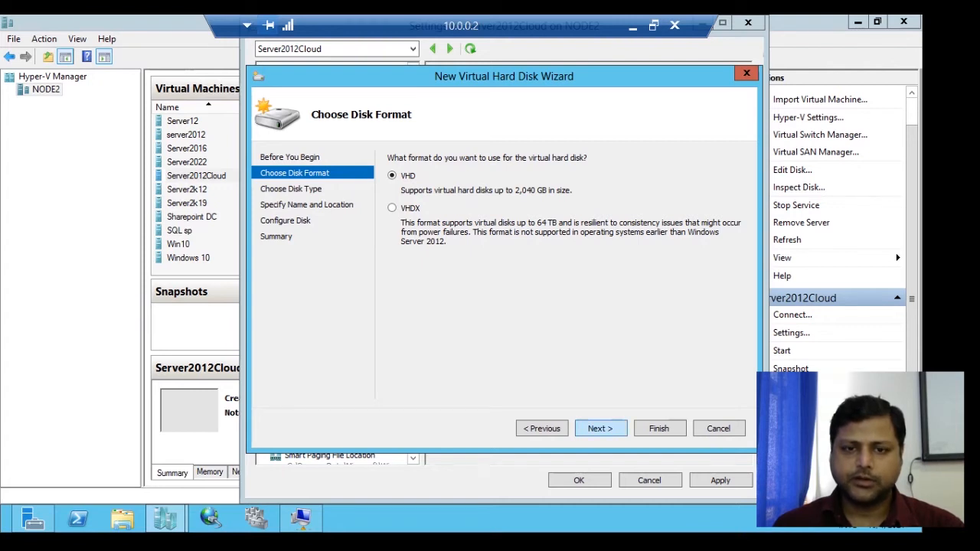
pyautogui.click(601, 429)
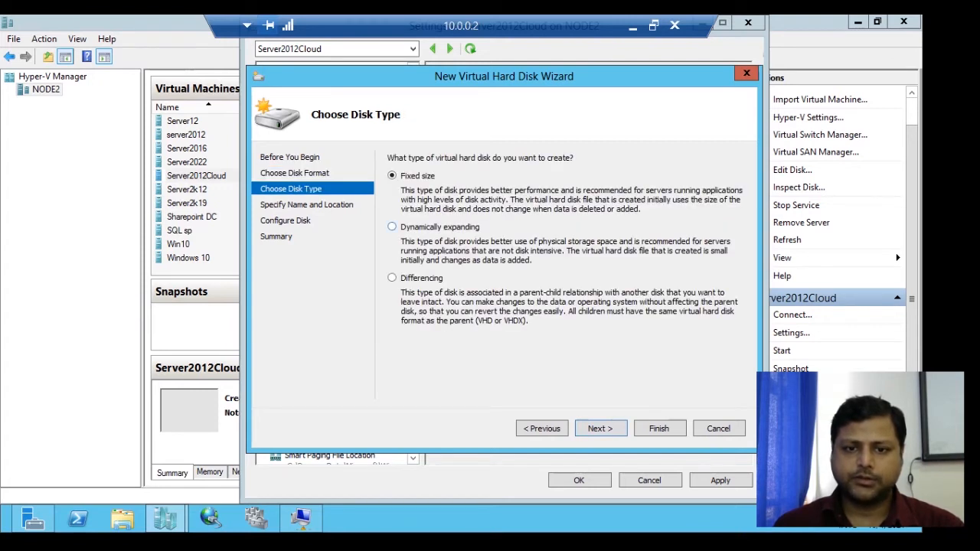
pyautogui.click(393, 226)
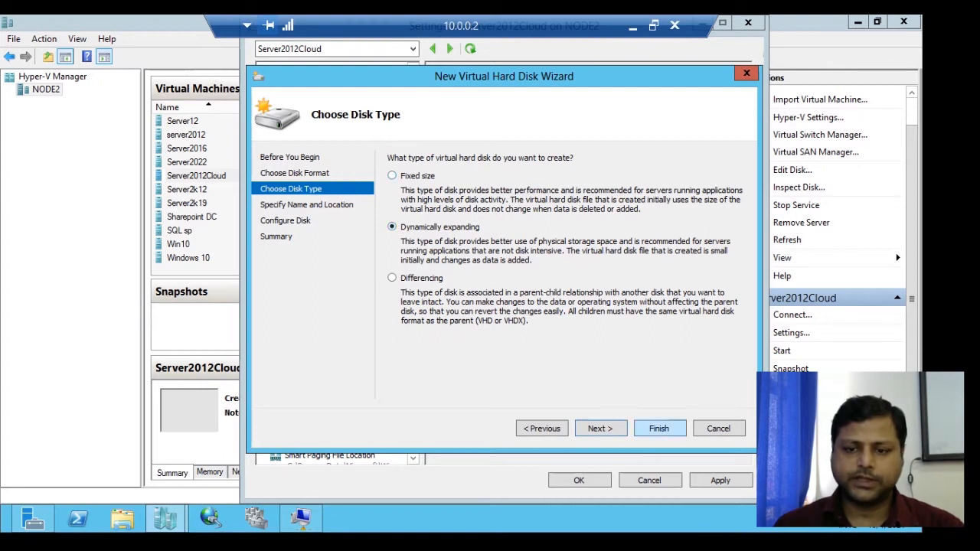
pyautogui.click(600, 428)
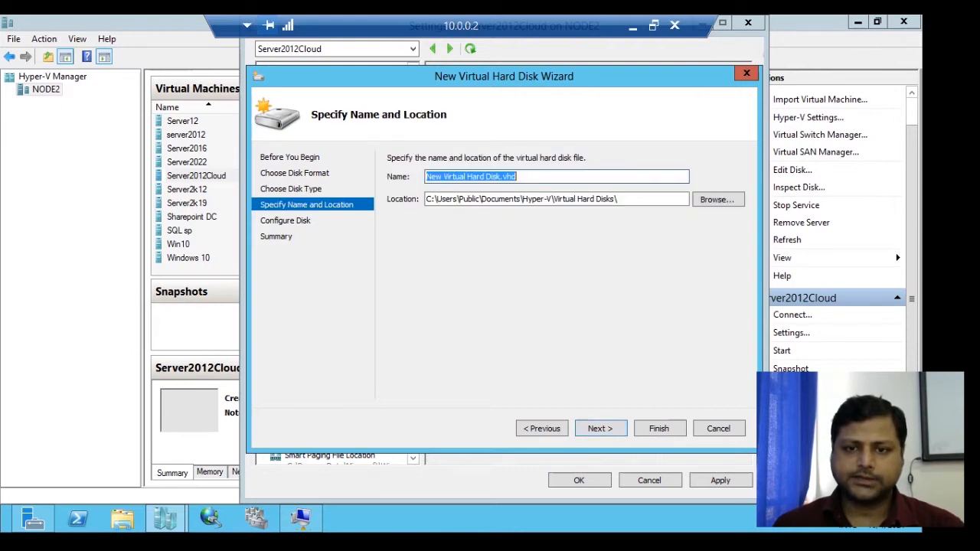
# - Try to create the blank virtual disk as New Virtual Hard Disk1.vhd with a size of 5 GB
pyautogui.click(499, 176)
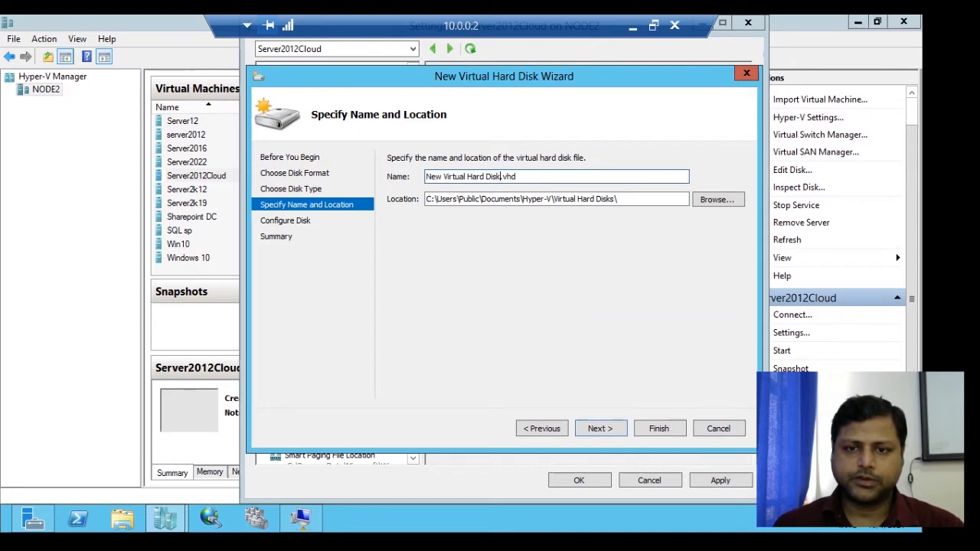
pyautogui.write('1')
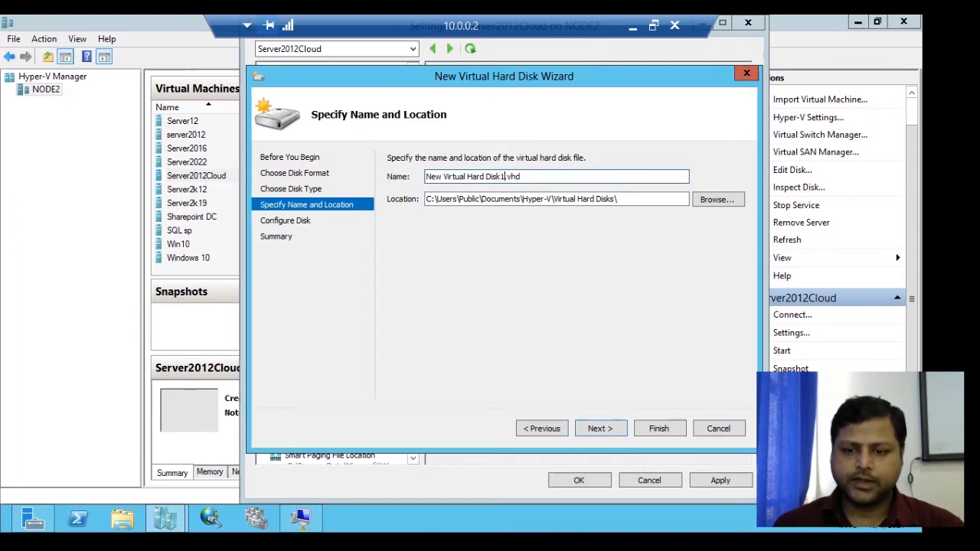
pyautogui.press('Return')
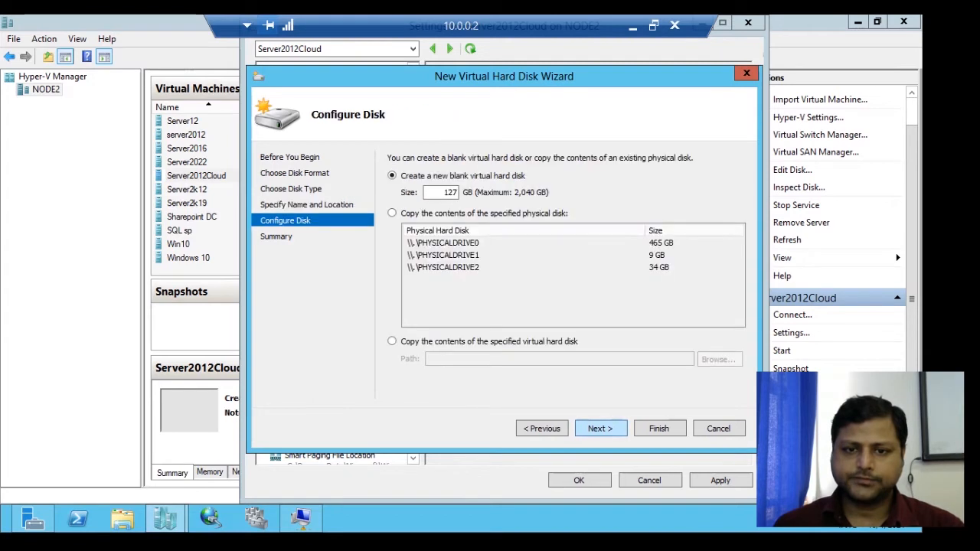
pyautogui.doubleClick(445, 192)
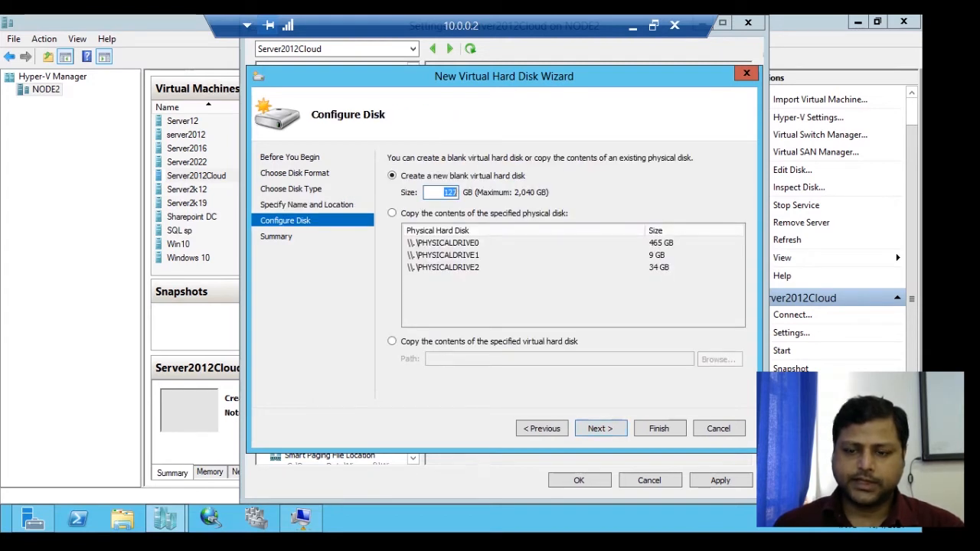
pyautogui.write('5')
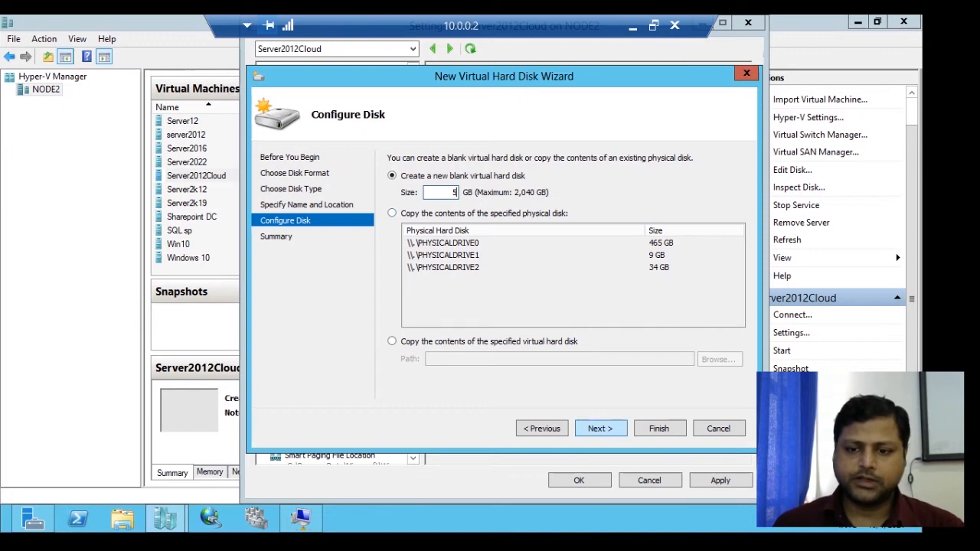
pyautogui.press('Return')
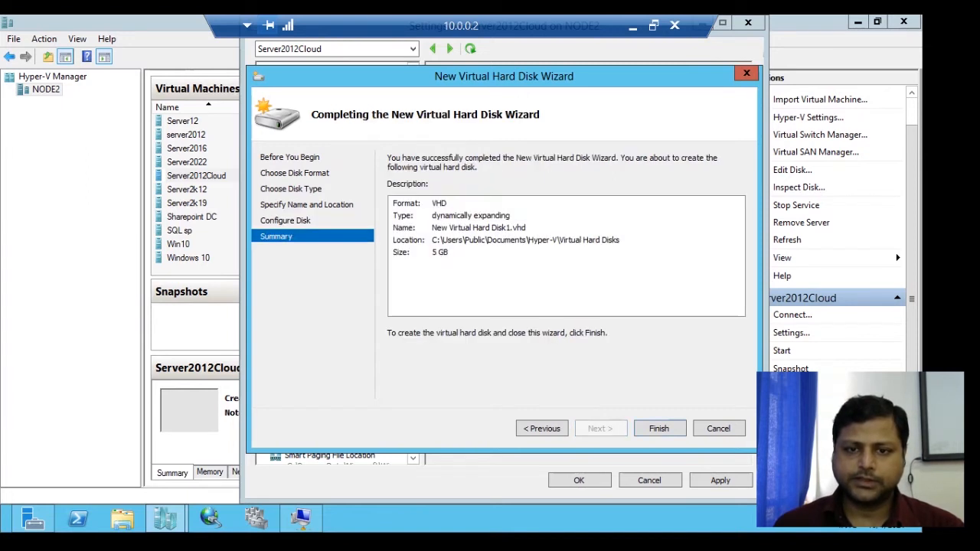
pyautogui.press('Return')
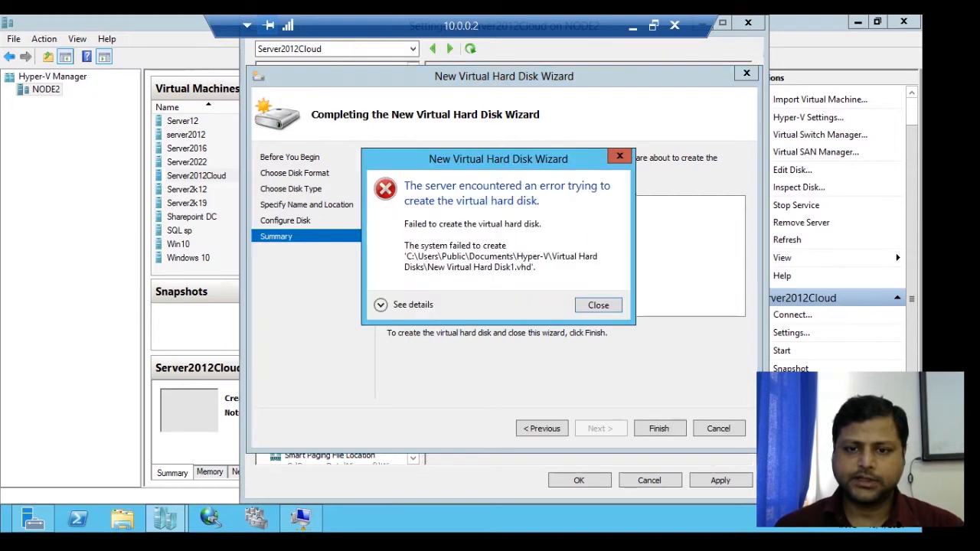
# - Dismiss the error, rename the disk file to New Virtual Hard Disk11.vhd and create it with the 5 GB size
pyautogui.press('Return')
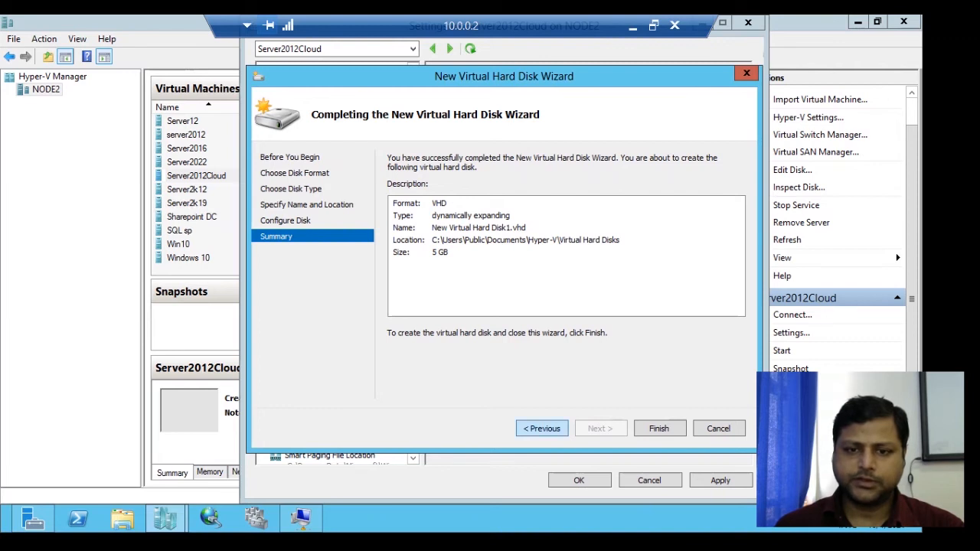
pyautogui.click(542, 428)
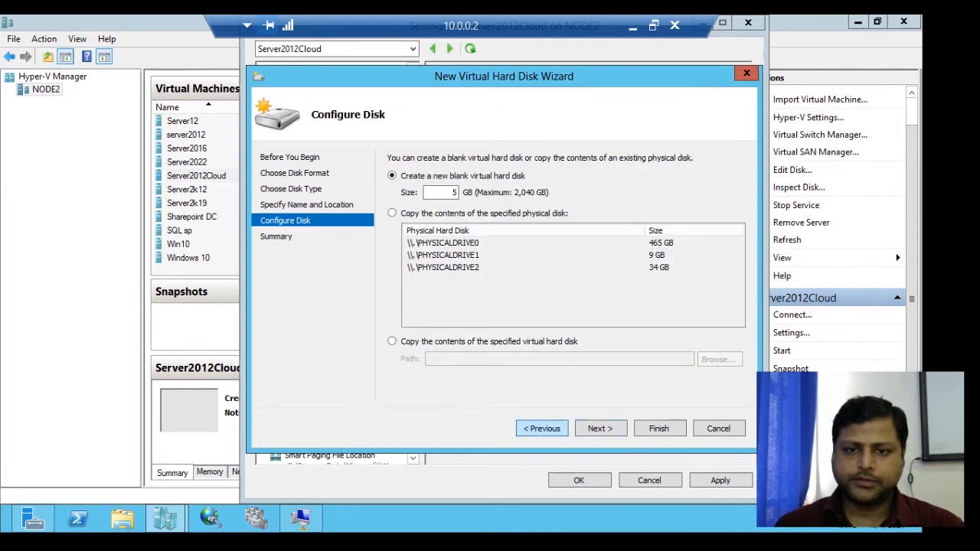
pyautogui.click(542, 429)
pyautogui.click(505, 177)
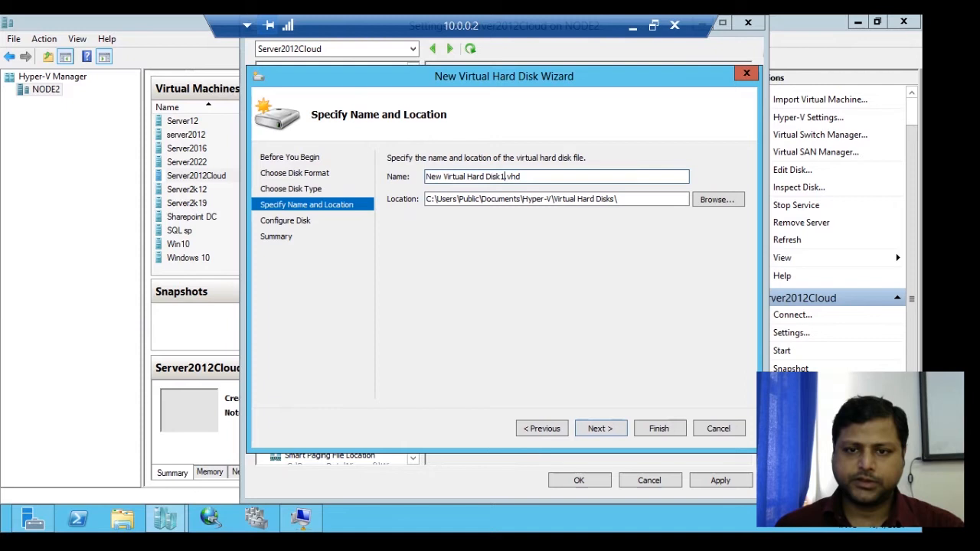
pyautogui.write('1')
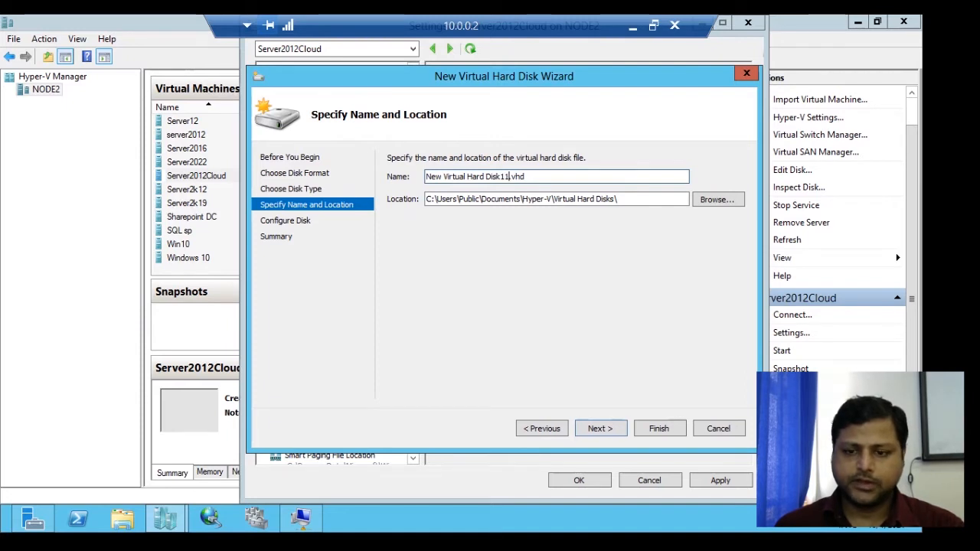
pyautogui.click(600, 428)
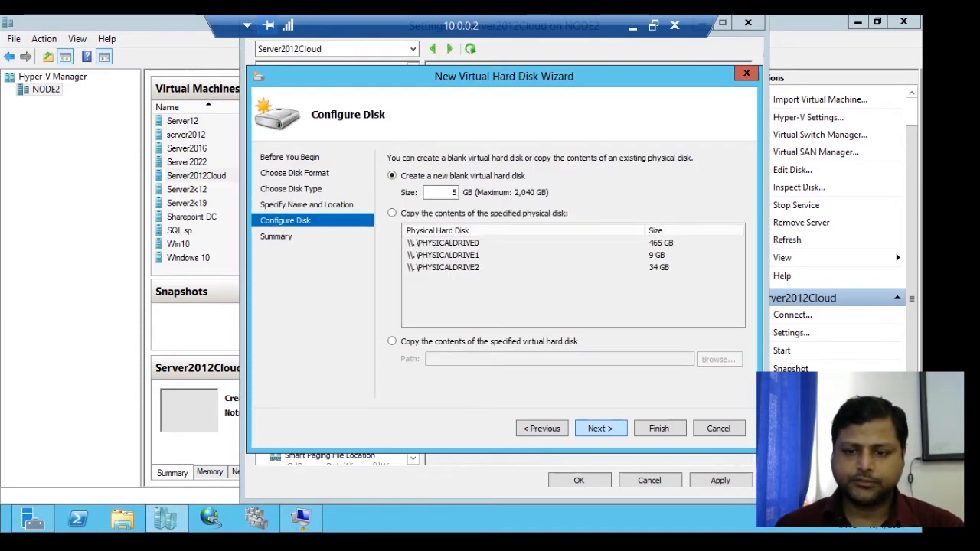
pyautogui.click(600, 429)
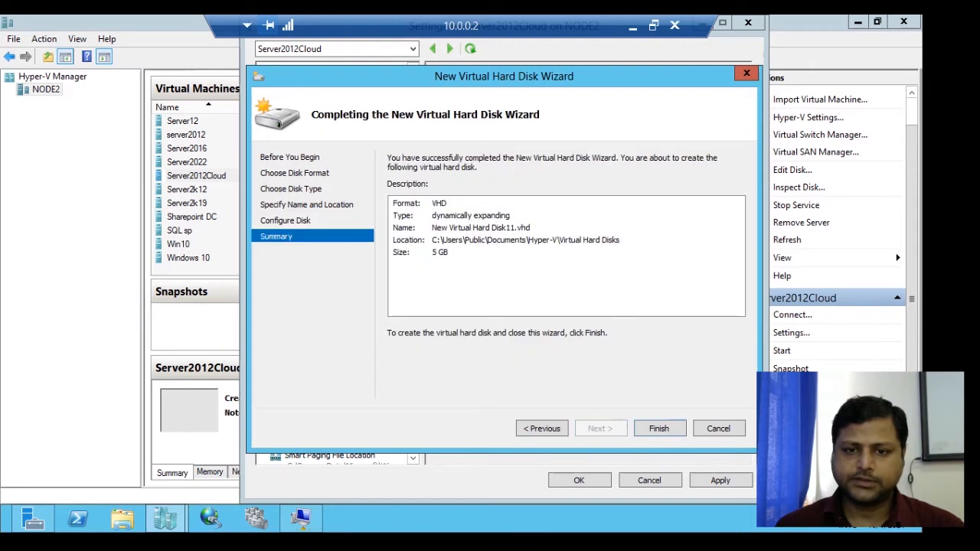
pyautogui.click(659, 428)
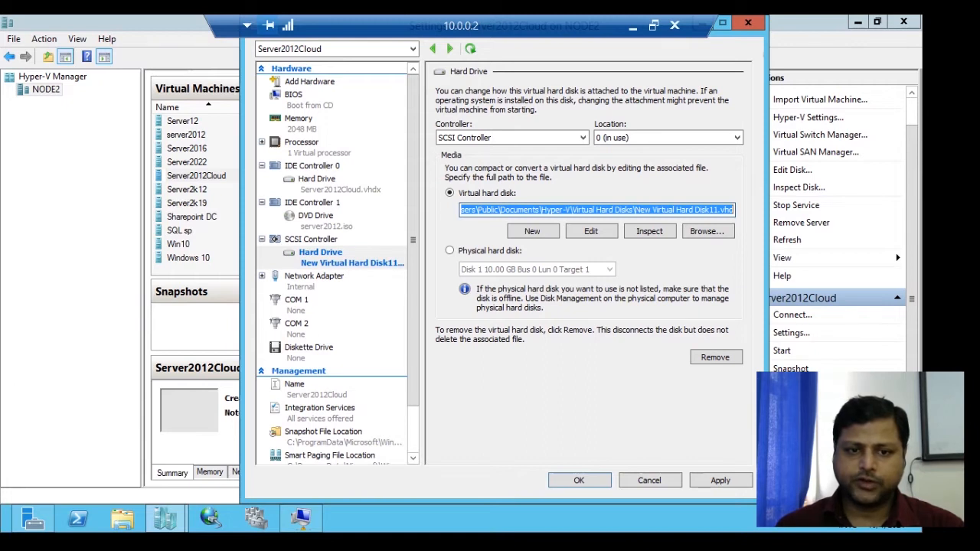
# - Add a second hard drive to the SCSI controller and start its new virtual disk as dynamically expanding VHD
pyautogui.click(311, 240)
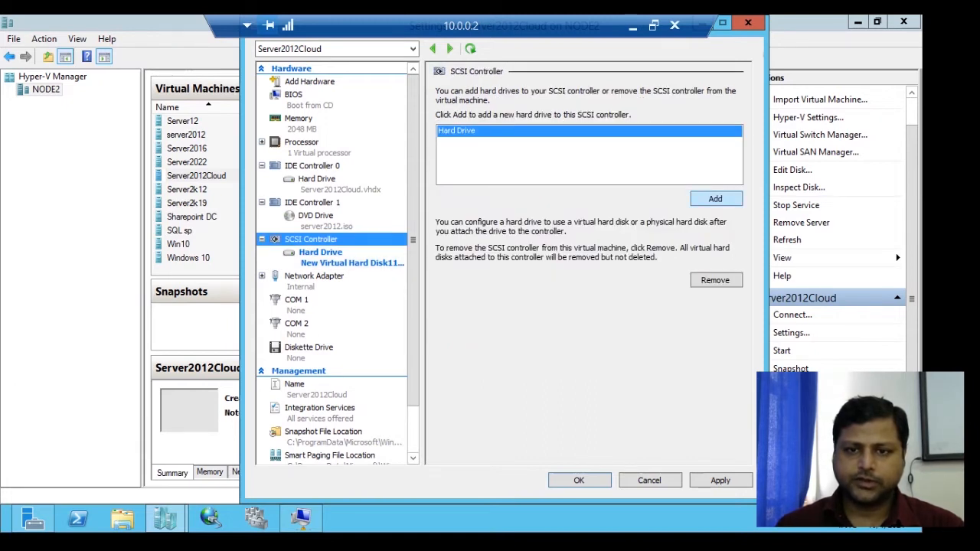
pyautogui.click(716, 200)
pyautogui.click(533, 231)
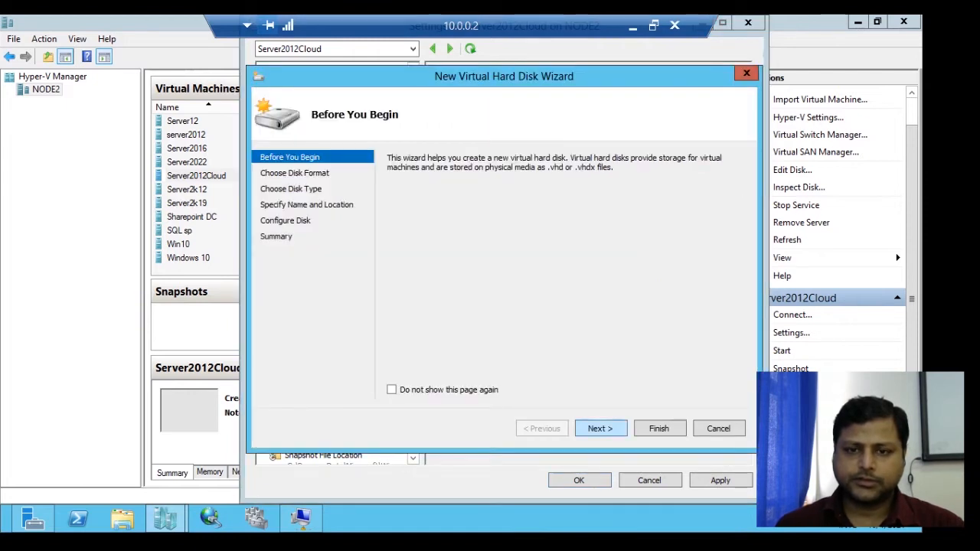
pyautogui.click(600, 429)
pyautogui.click(393, 176)
pyautogui.click(600, 429)
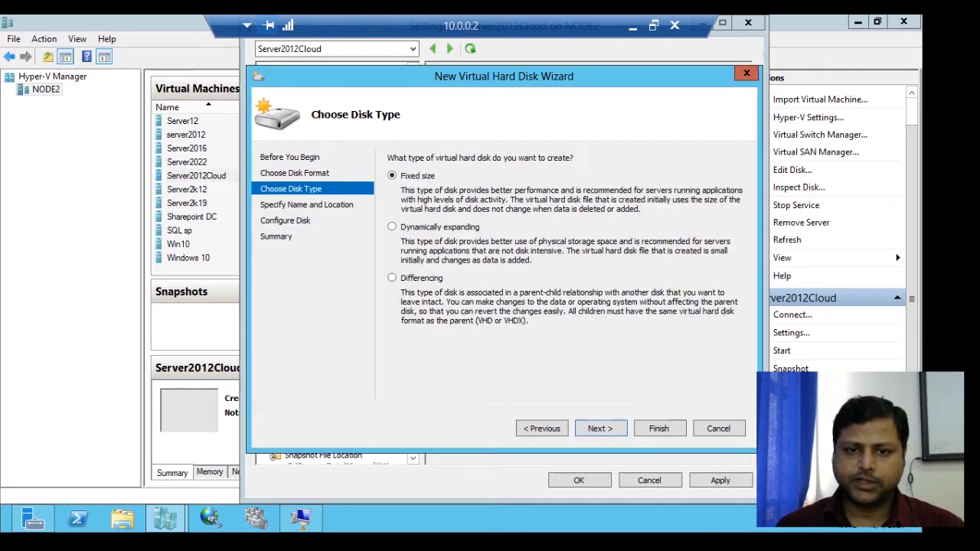
pyautogui.click(393, 227)
pyautogui.press('Return')
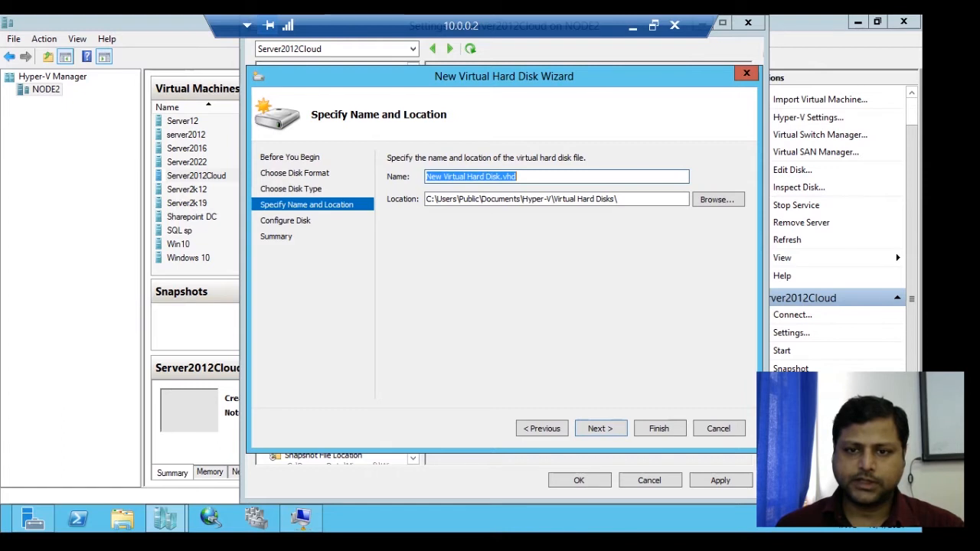
# - Name the second drive's disk file New Virtual Hard Disk12.vhd, set its size to 5 GB and create it
pyautogui.click(501, 177)
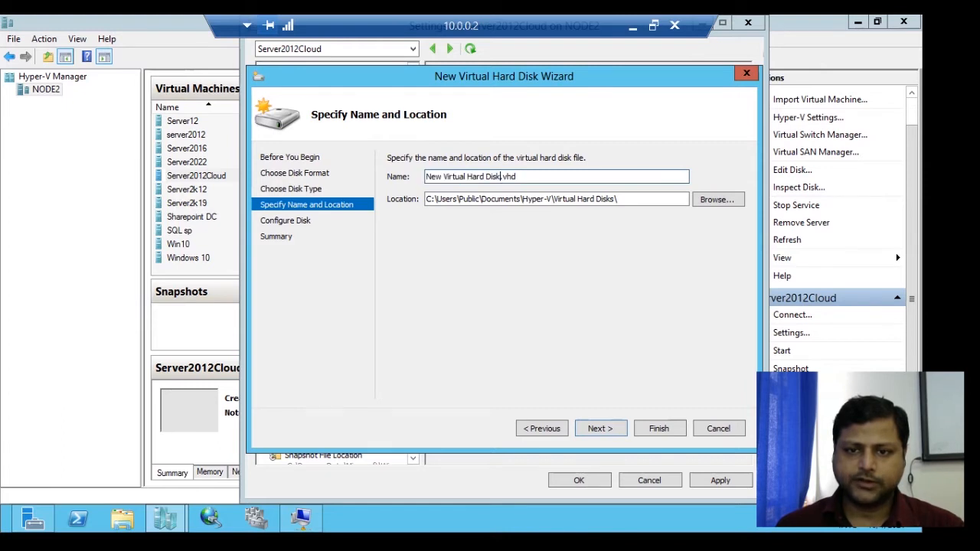
pyautogui.write('12')
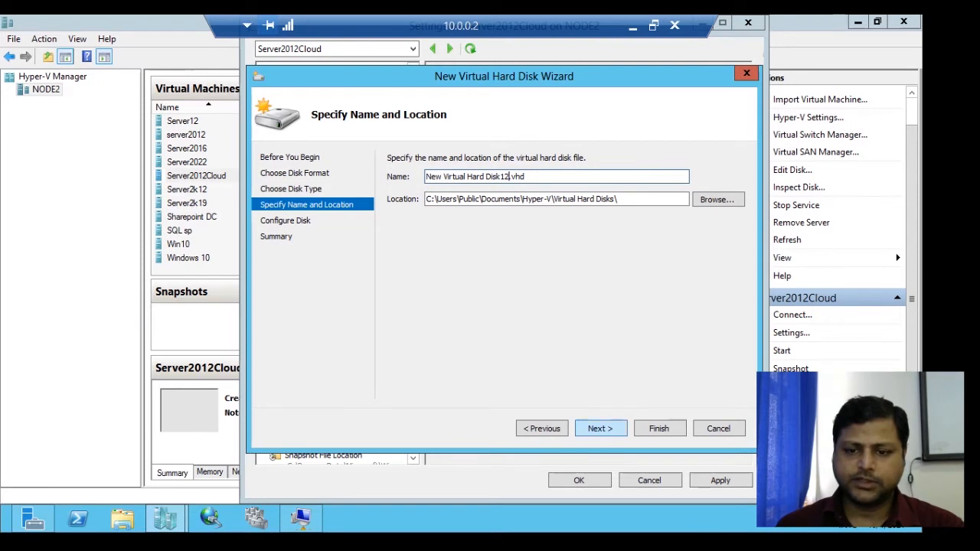
pyautogui.press('Return')
pyautogui.press('Tab')
pyautogui.write('5')
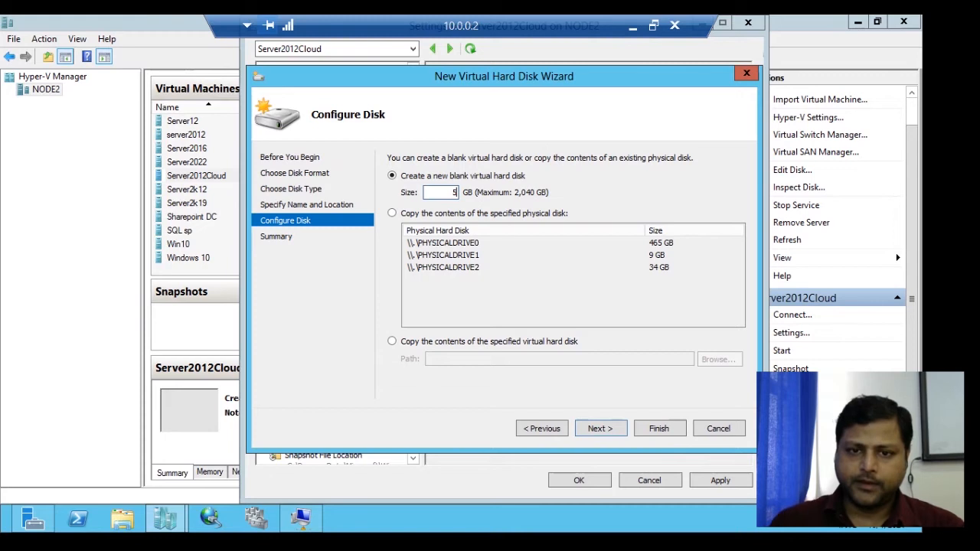
pyautogui.press('Return')
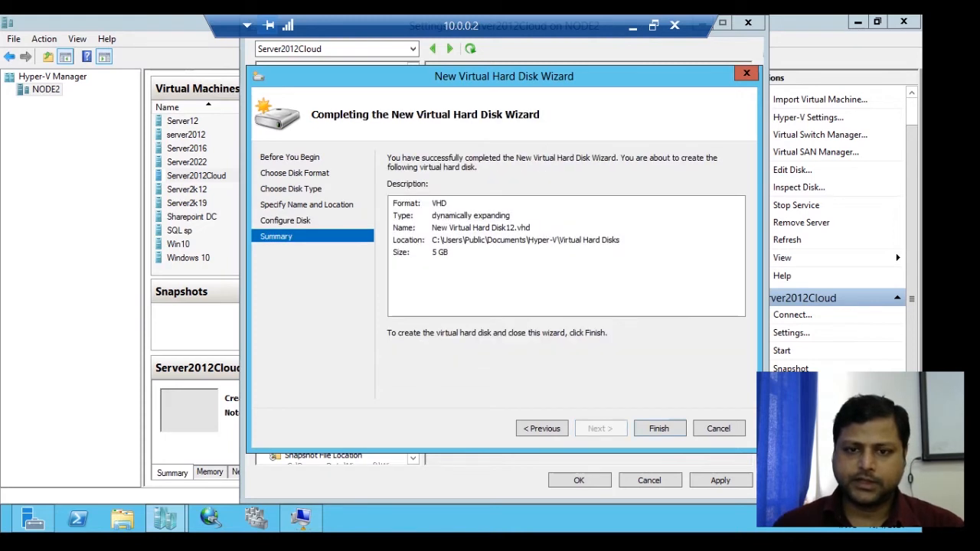
pyautogui.press('Return')
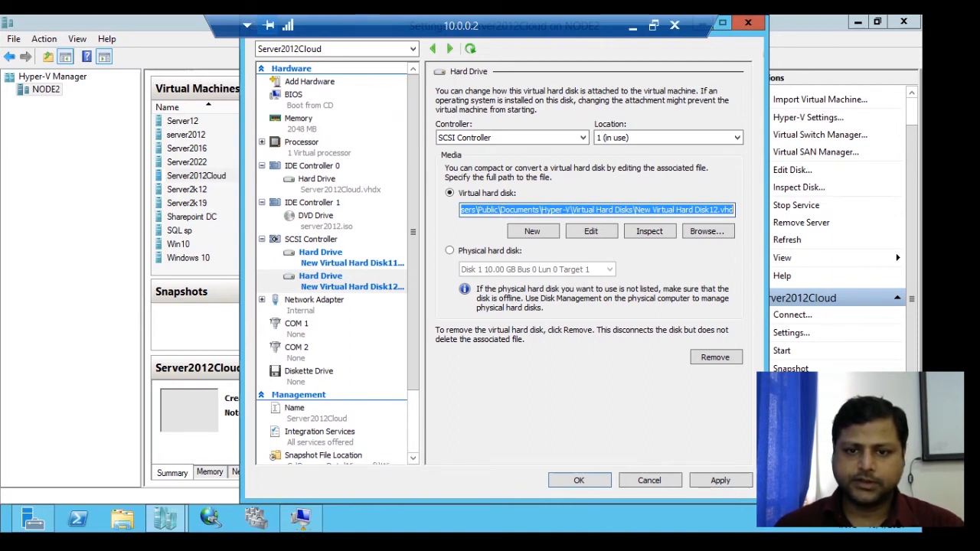
# - Add a third hard drive to the SCSI controller and start its new virtual disk as dynamically expanding VHD
pyautogui.click(311, 239)
pyautogui.click(716, 200)
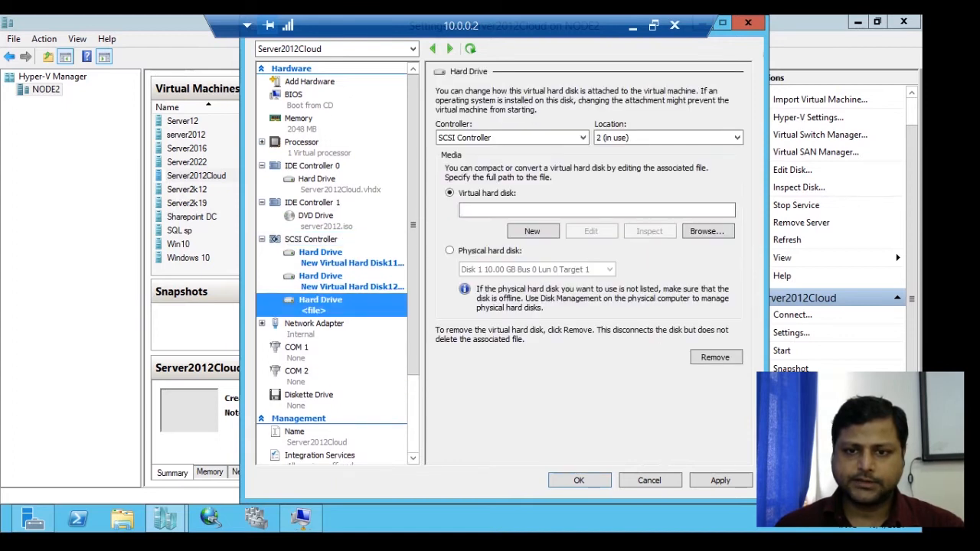
pyautogui.click(532, 231)
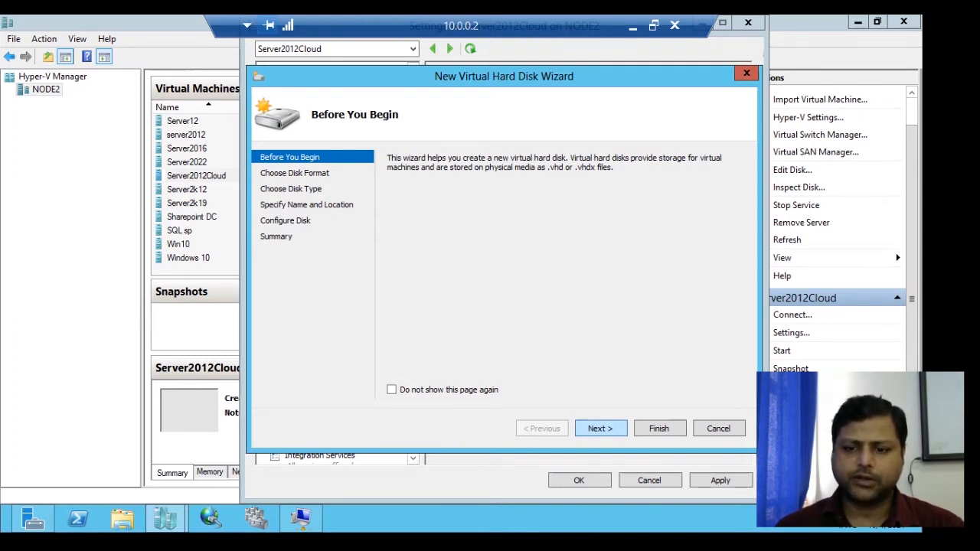
pyautogui.press('Return')
pyautogui.click(392, 176)
pyautogui.press('Return')
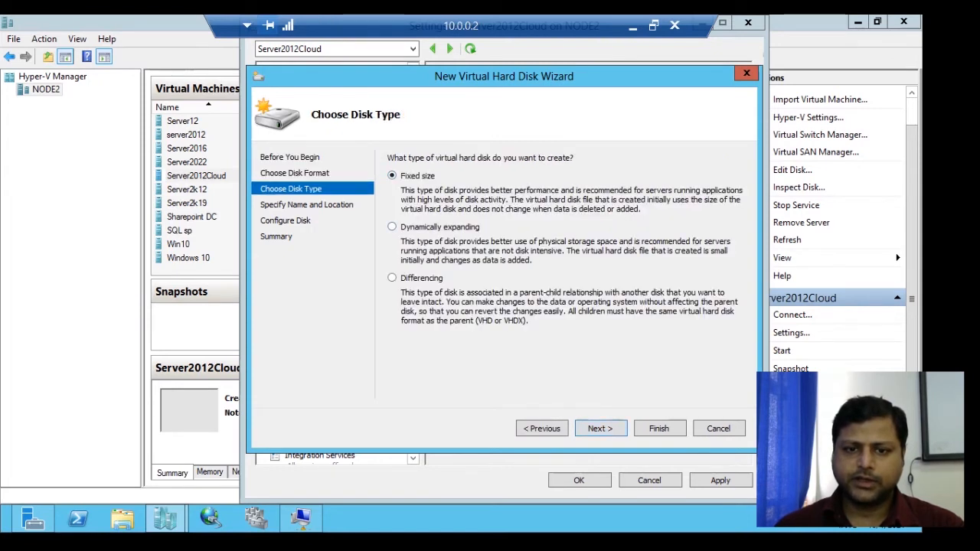
pyautogui.click(392, 227)
pyautogui.click(601, 429)
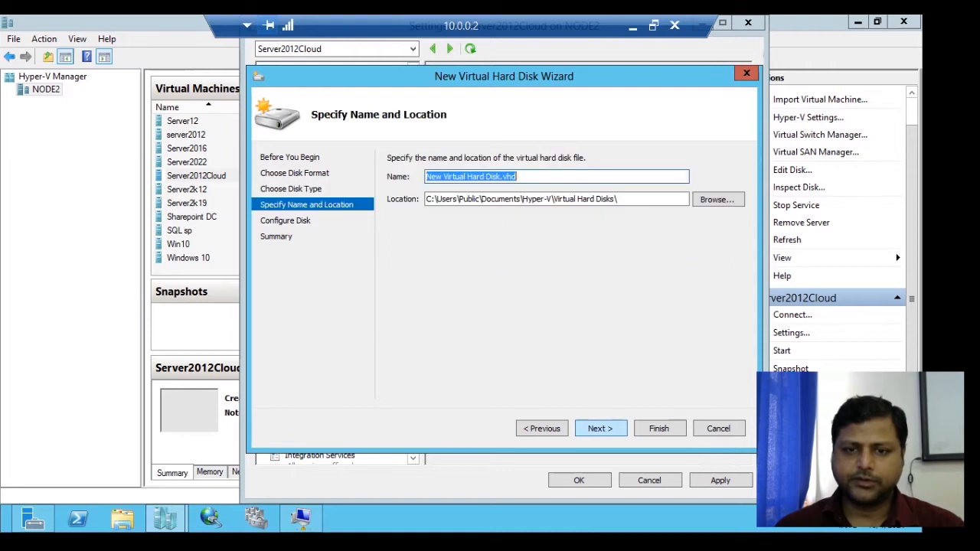
# - Create the third drive's blank 5 GB disk as New Virtual Hard Disk13.vhd and save the Server2012Cloud settings
pyautogui.click(501, 177)
pyautogui.write('13')
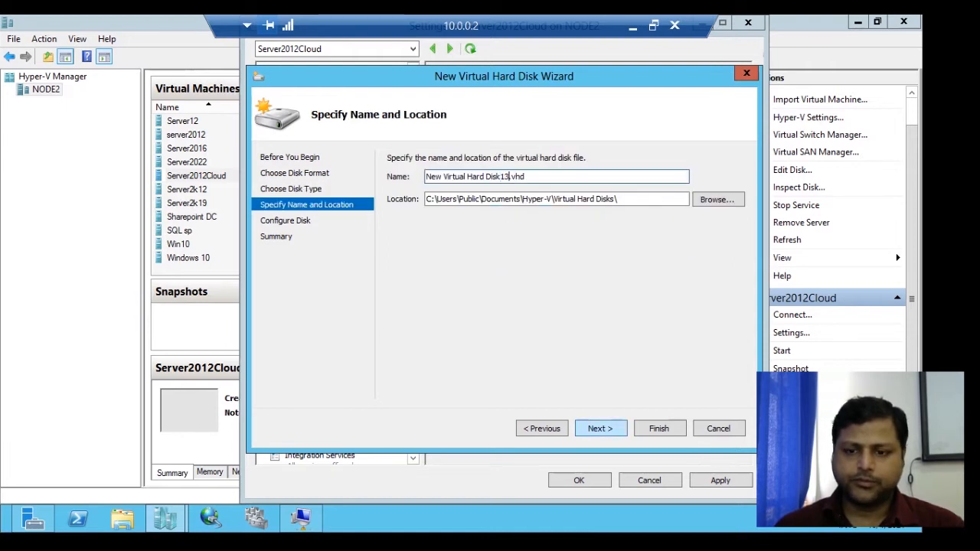
pyautogui.press('Return')
pyautogui.press('Tab')
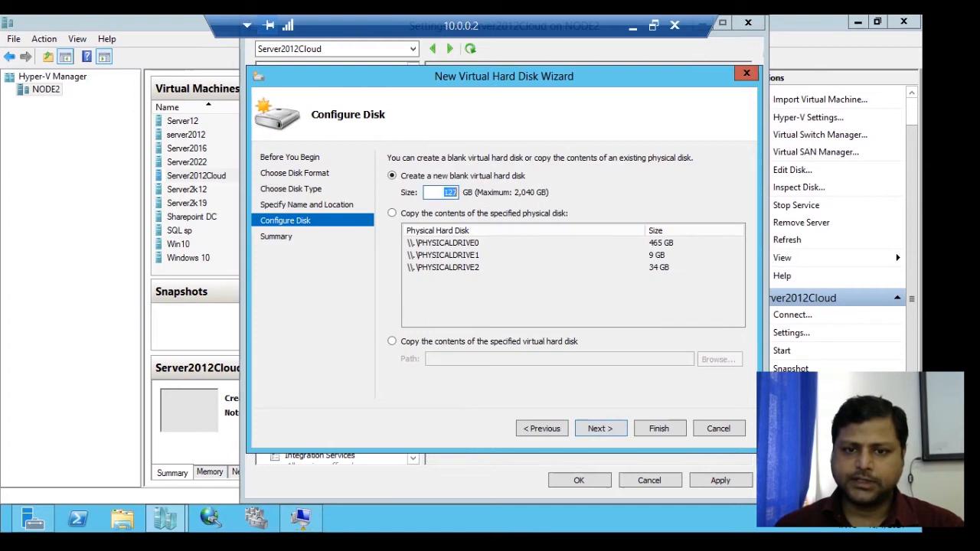
pyautogui.write('5')
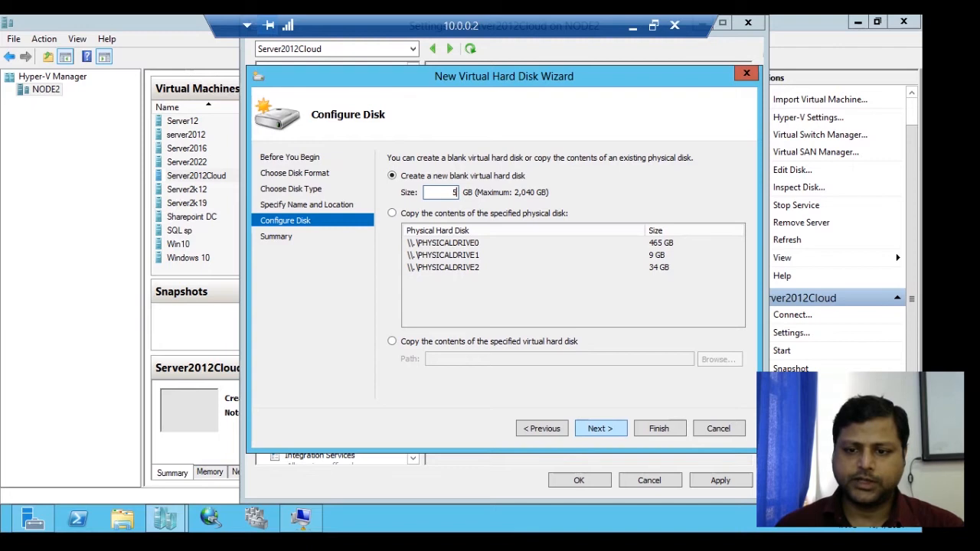
pyautogui.press('Return')
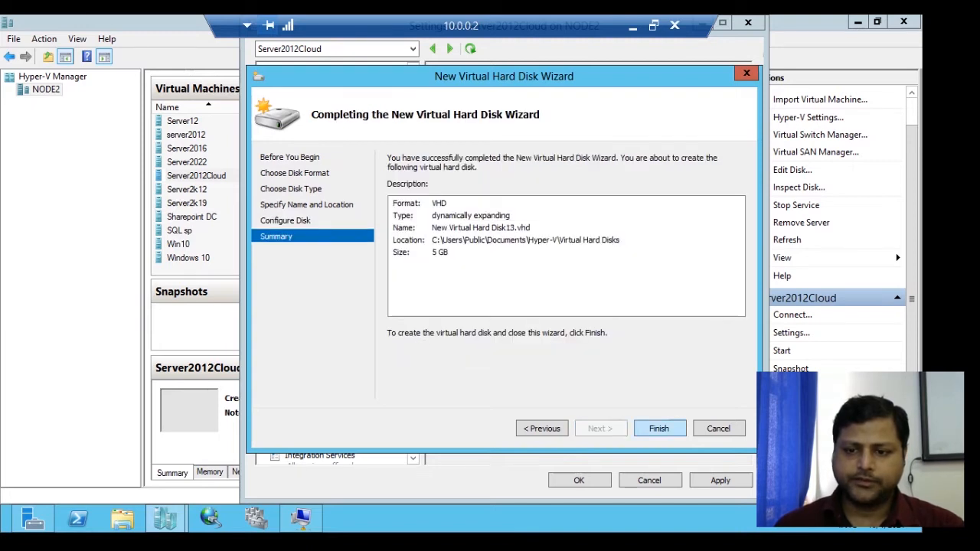
pyautogui.press('Return')
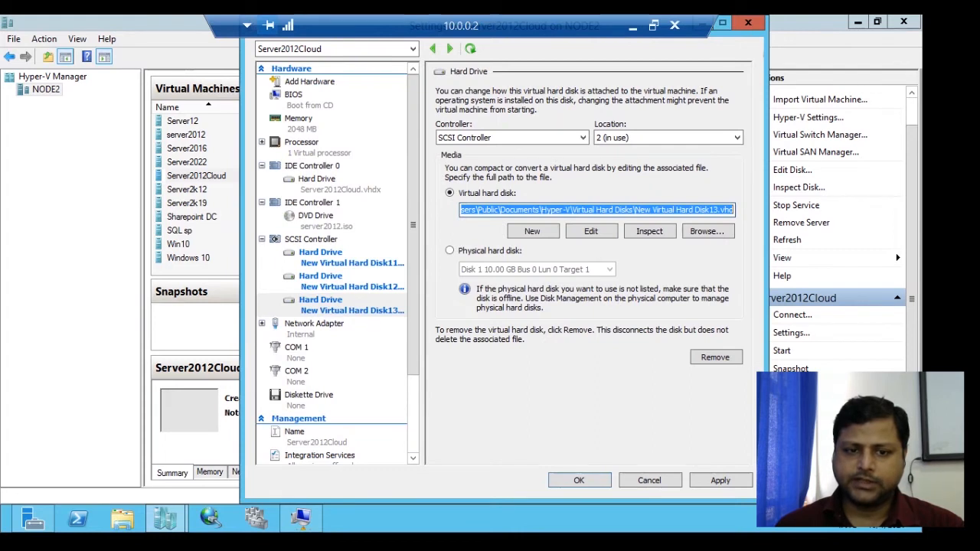
pyautogui.click(721, 480)
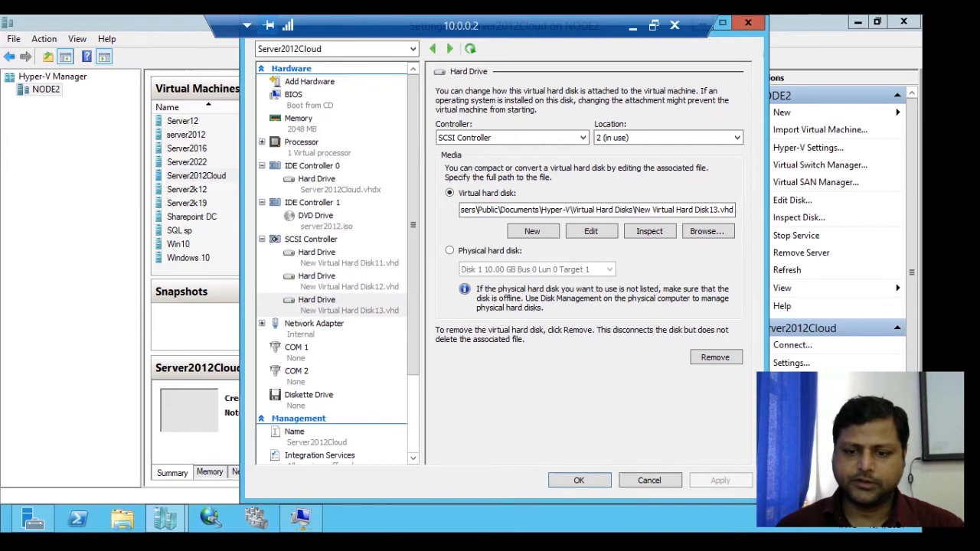
pyautogui.click(579, 481)
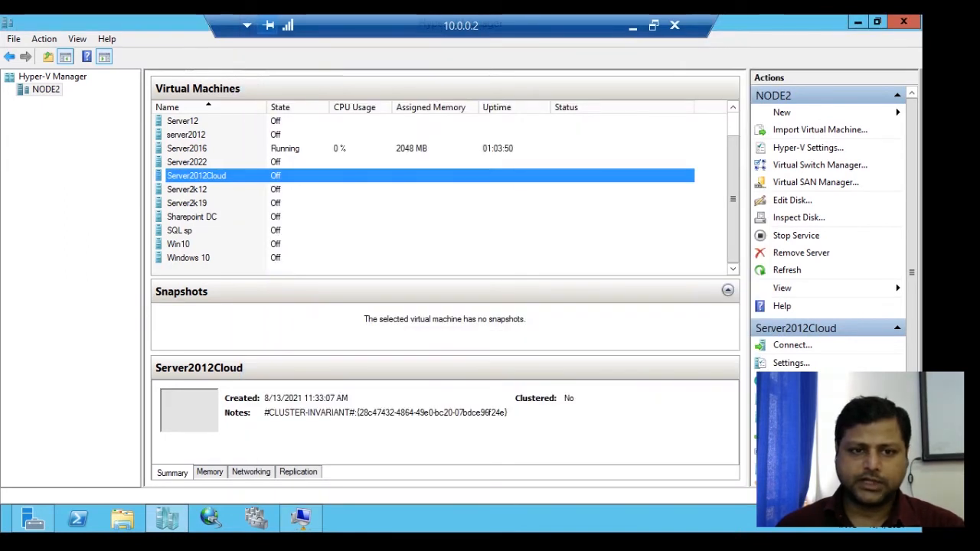
# - Connect to the Server2012Cloud virtual machine, start it and move its console window to the upper-left corner of the desktop
pyautogui.rightClick(284, 175)
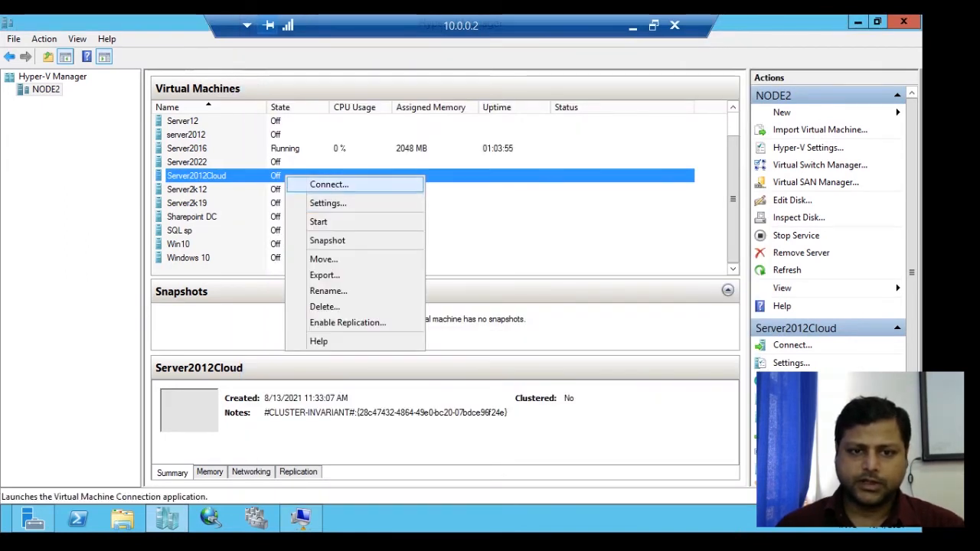
pyautogui.click(329, 185)
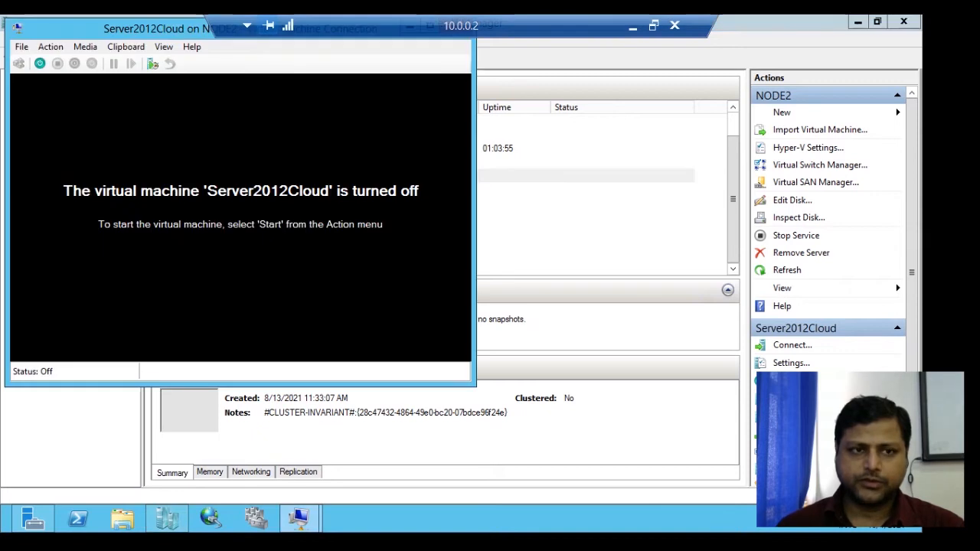
pyautogui.click(39, 63)
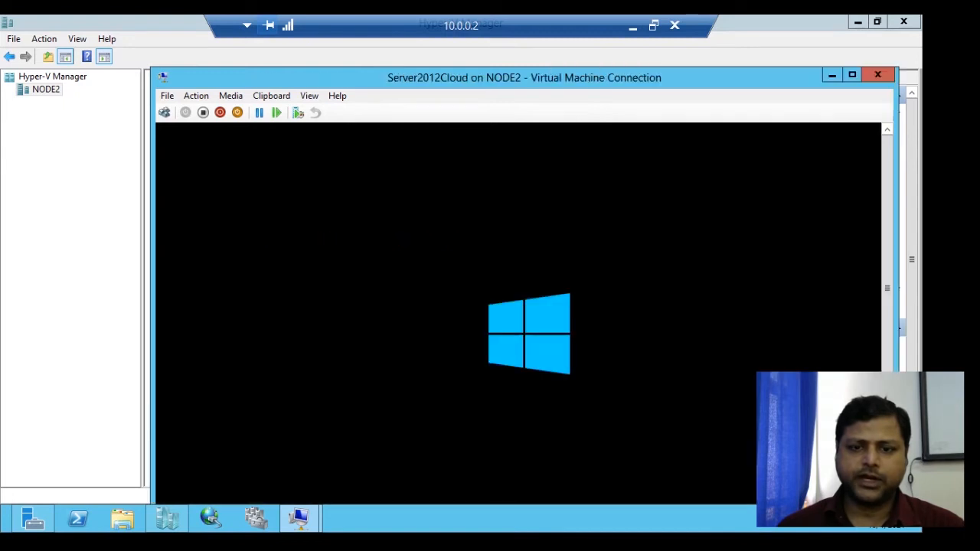
pyautogui.moveTo(524, 77); pyautogui.dragTo(377, 26)
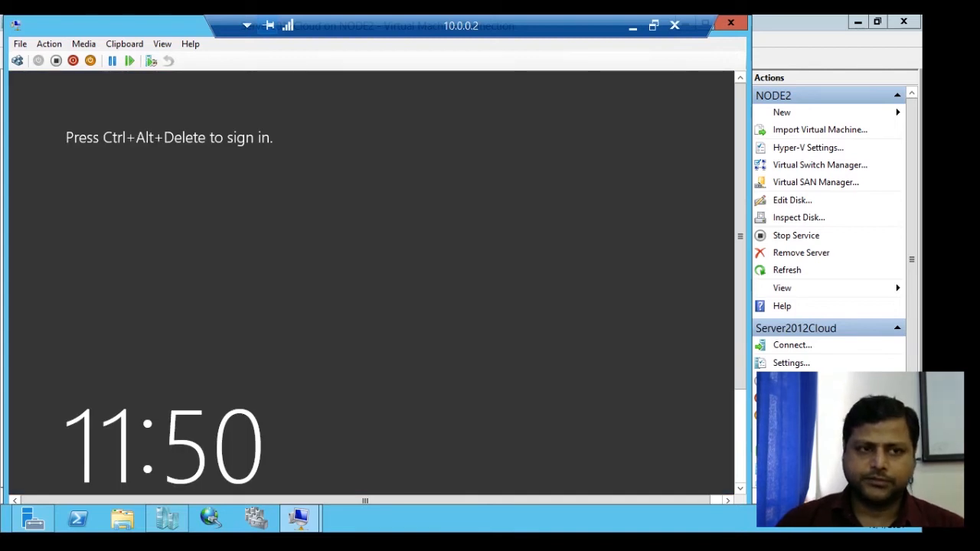
# - Bring up the sign-in screen of Server2012Cloud and submit the administrator account password
pyautogui.click(17, 61)
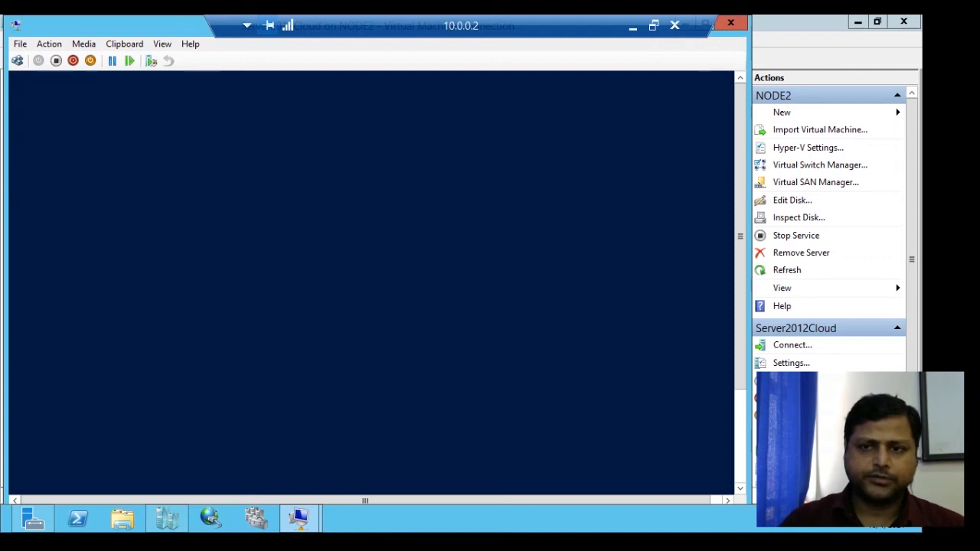
pyautogui.write('********')
pyautogui.press('Return')
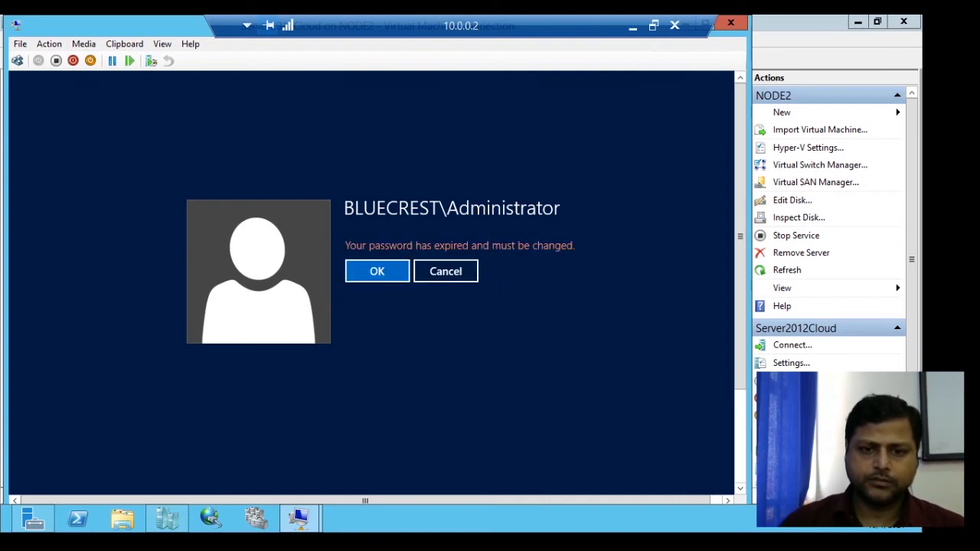
# - Acknowledge the expired-password notice and try to submit a new password for the administrator account
pyautogui.press('Return')
pyautogui.write('****')
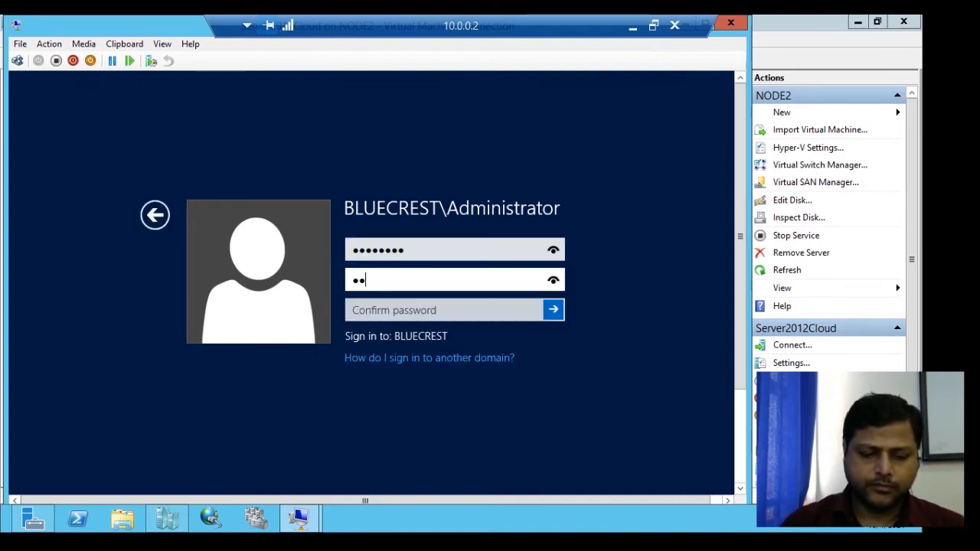
pyautogui.write('****')
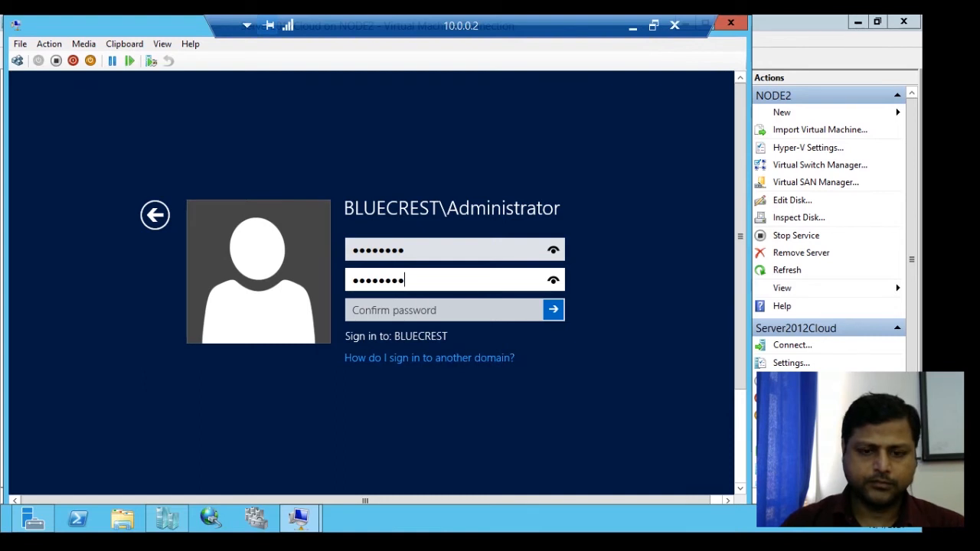
pyautogui.press('Return')
pyautogui.press('Return')
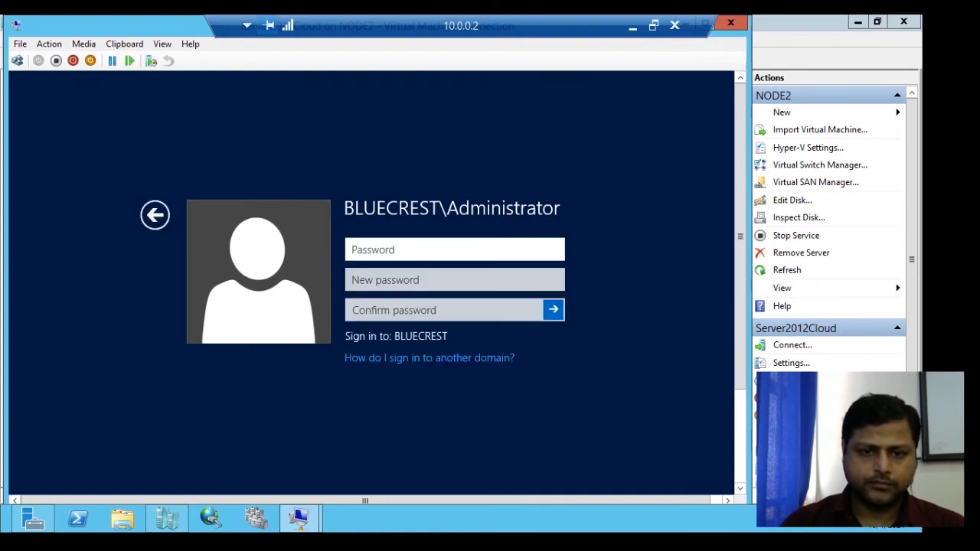
# - Enter the administrator's current password, new password and its confirmation, submit the change and continue to the desktop
pyautogui.write('*******')
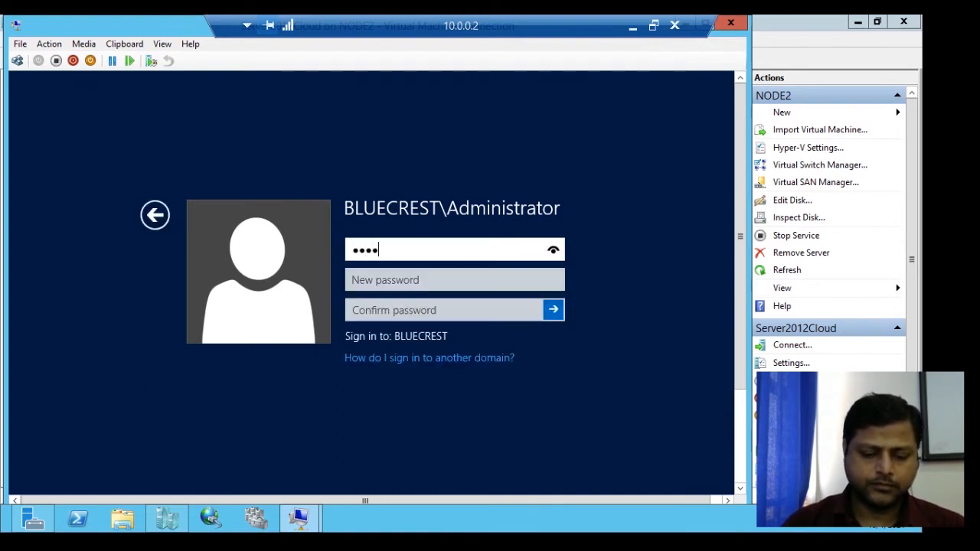
pyautogui.write('*')
pyautogui.press('BackSpace')
pyautogui.press('BackSpace')
pyautogui.press('BackSpace')
pyautogui.press('BackSpace')
pyautogui.press('BackSpace')
pyautogui.press('BackSpace')
pyautogui.press('BackSpace')
pyautogui.press('BackSpace')
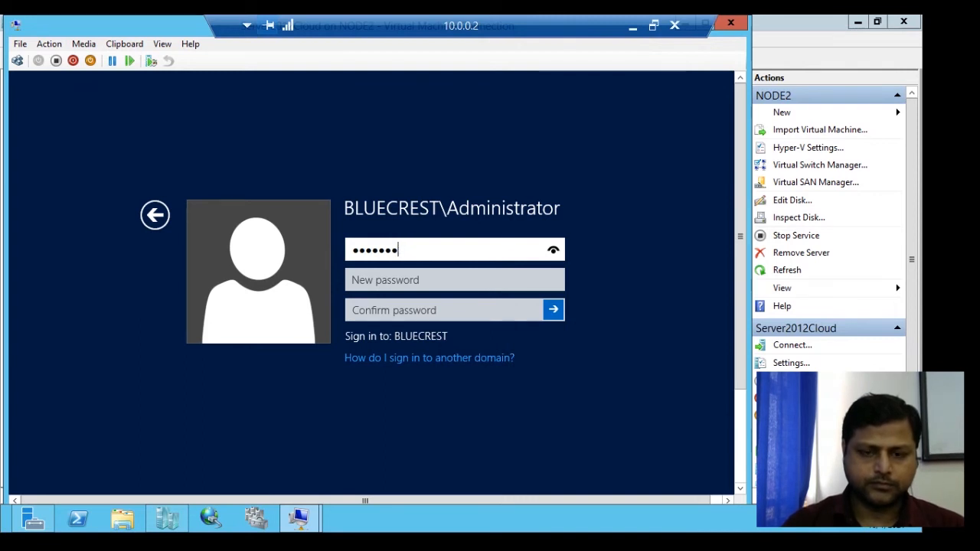
pyautogui.write('********')
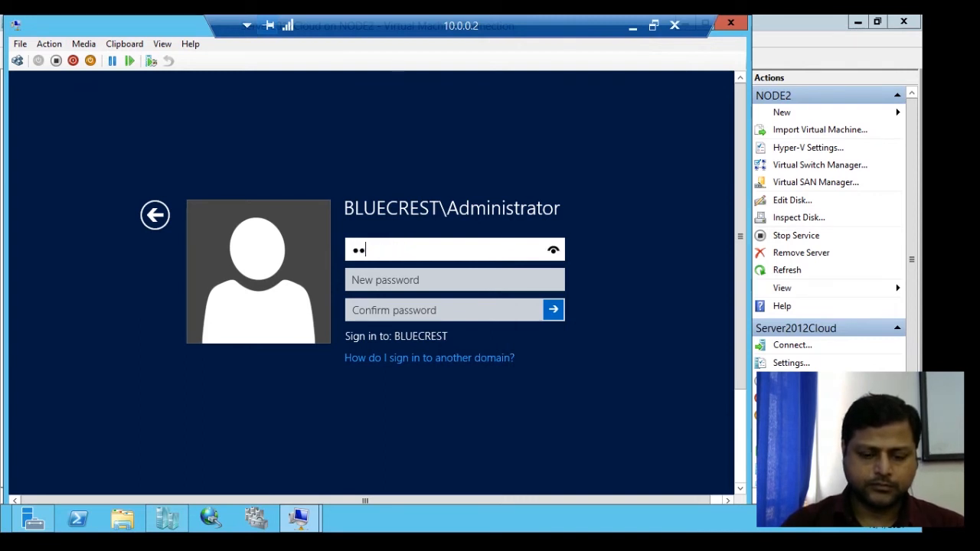
pyautogui.press('Tab')
pyautogui.write('********')
pyautogui.press('Tab')
pyautogui.write('*')
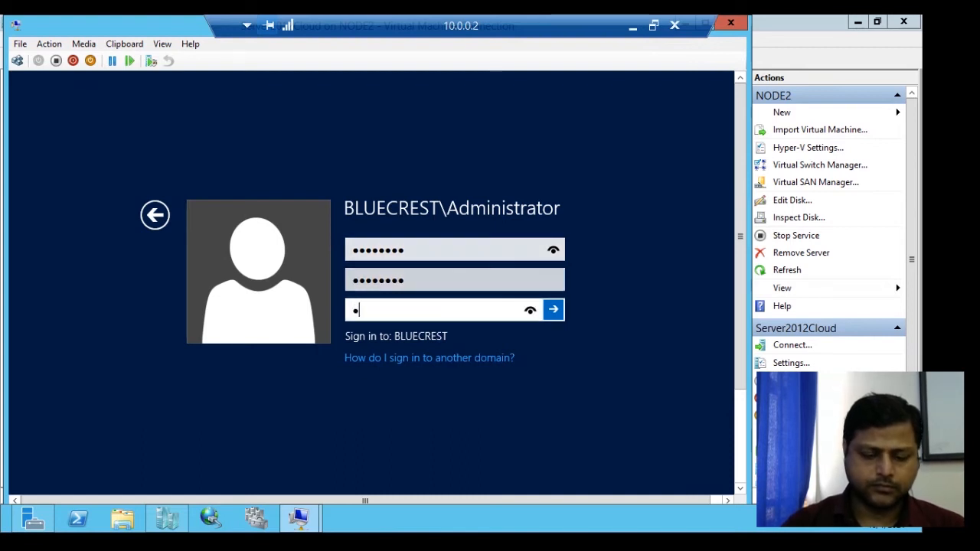
pyautogui.press('BackSpace')
pyautogui.write('********')
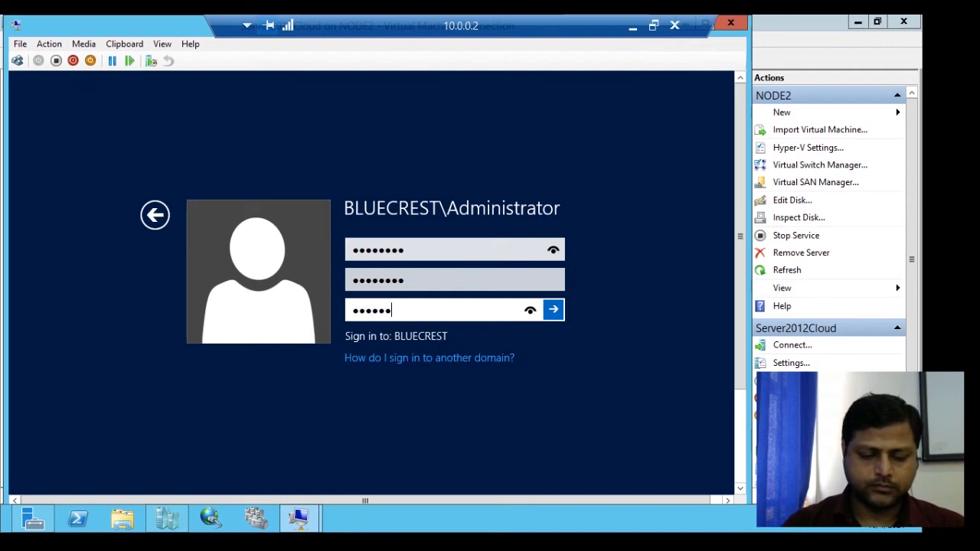
pyautogui.press('Return')
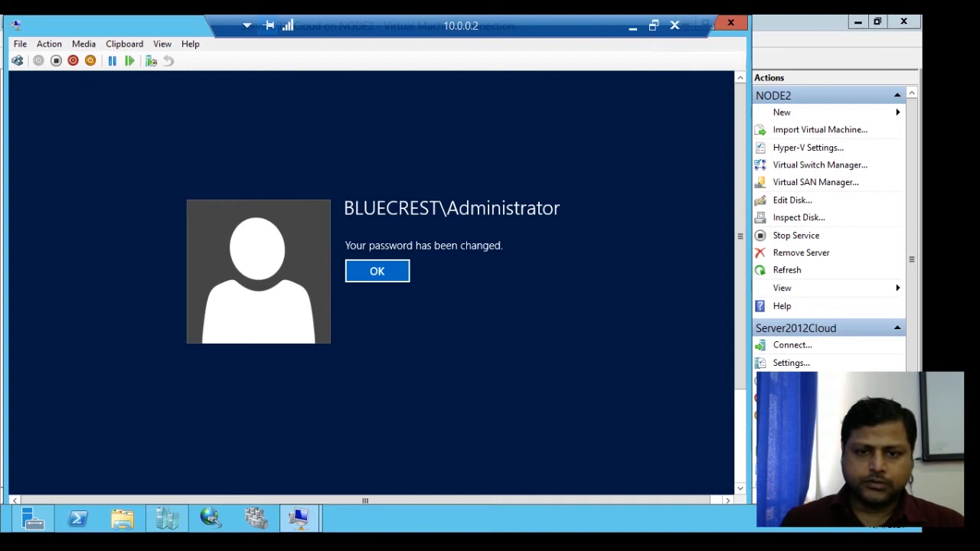
pyautogui.press('Return')
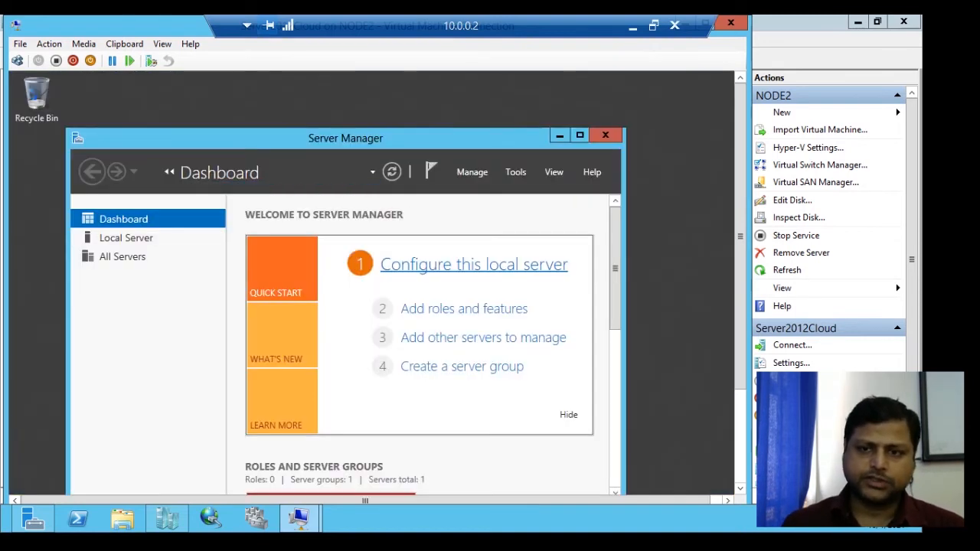
# - Maximize Server Manager, run diskmgmt.msc to open Disk Management and maximize its window
pyautogui.click(579, 135)
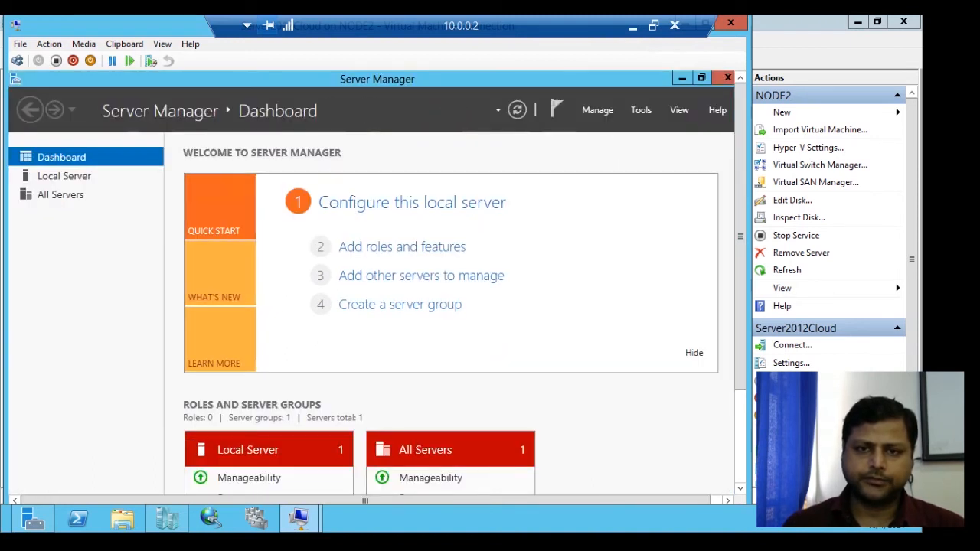
pyautogui.moveTo(741, 237); pyautogui.dragTo(740, 331)
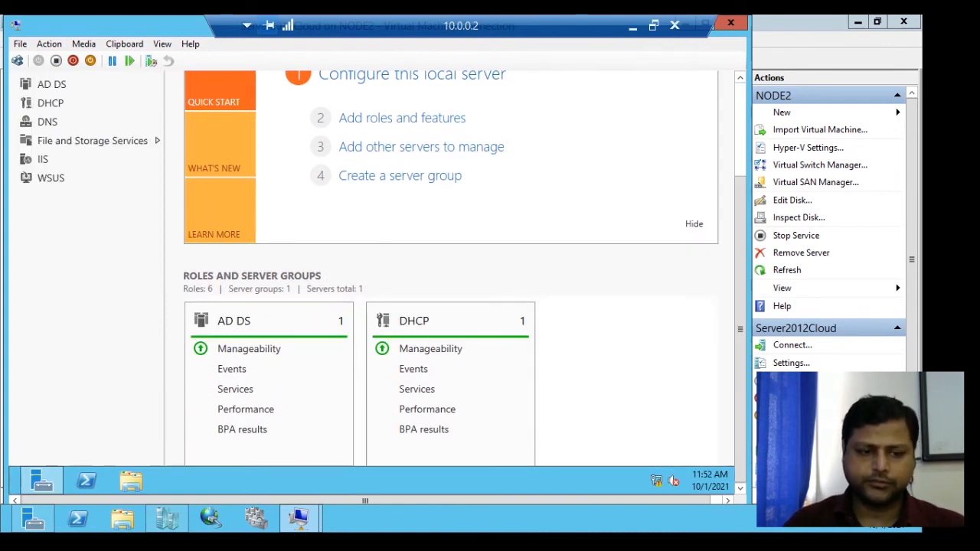
pyautogui.press('super+r')
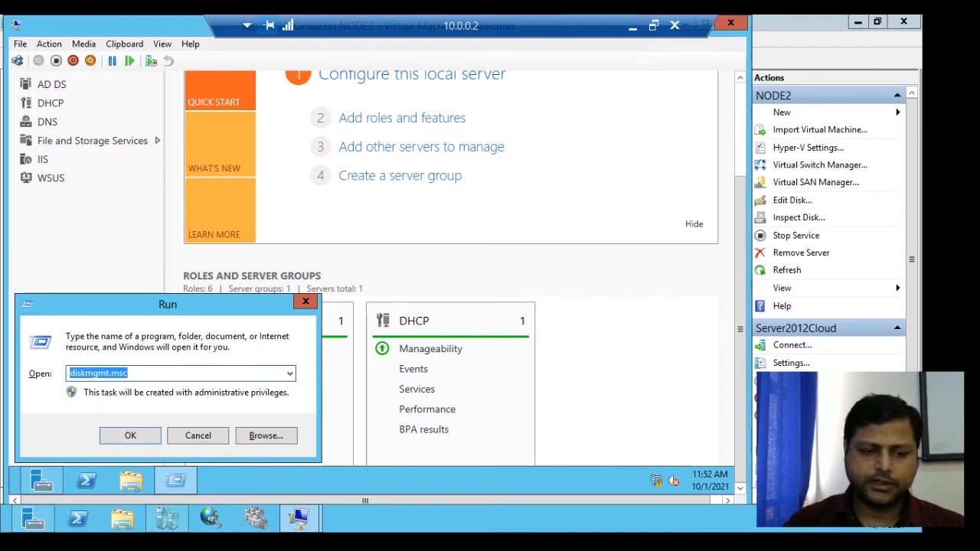
pyautogui.press('Return')
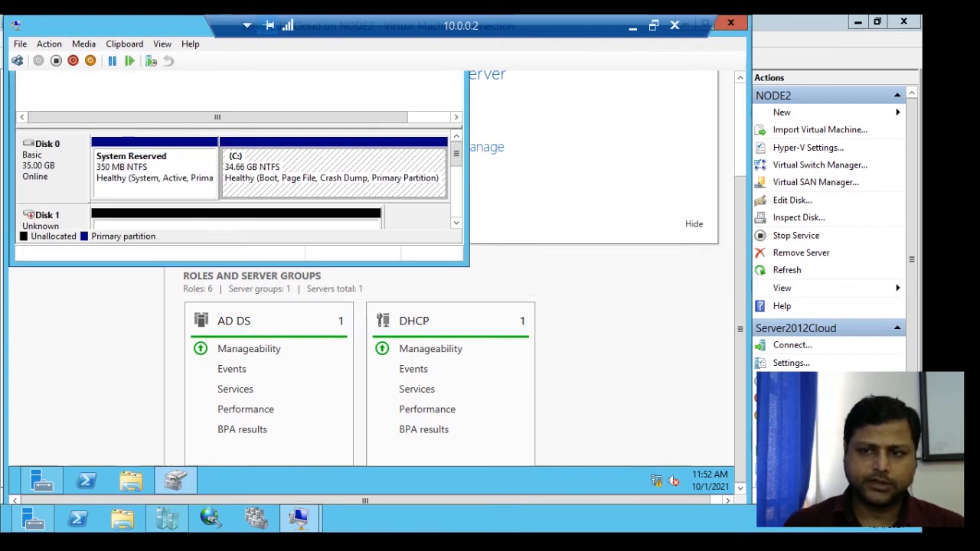
pyautogui.moveTo(741, 329); pyautogui.dragTo(740, 236)
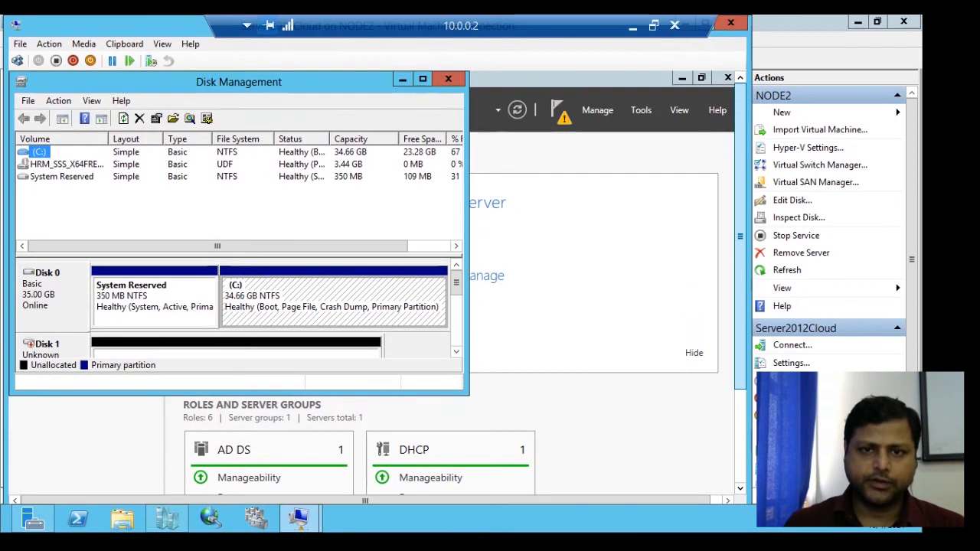
pyautogui.click(423, 78)
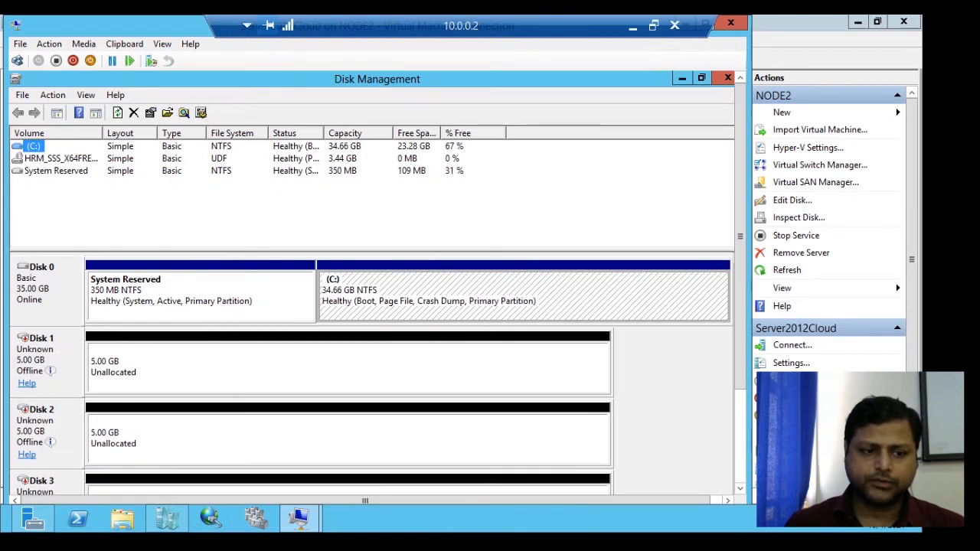
# - Check which drives File Explorer lists under Computer and minimize its window to return to Disk Management
pyautogui.moveTo(741, 236); pyautogui.dragTo(741, 328)
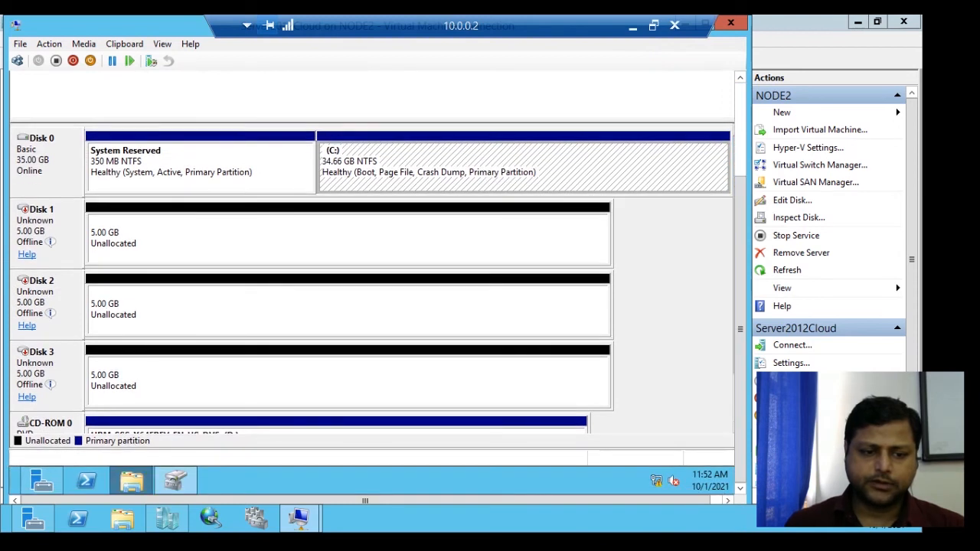
pyautogui.click(131, 480)
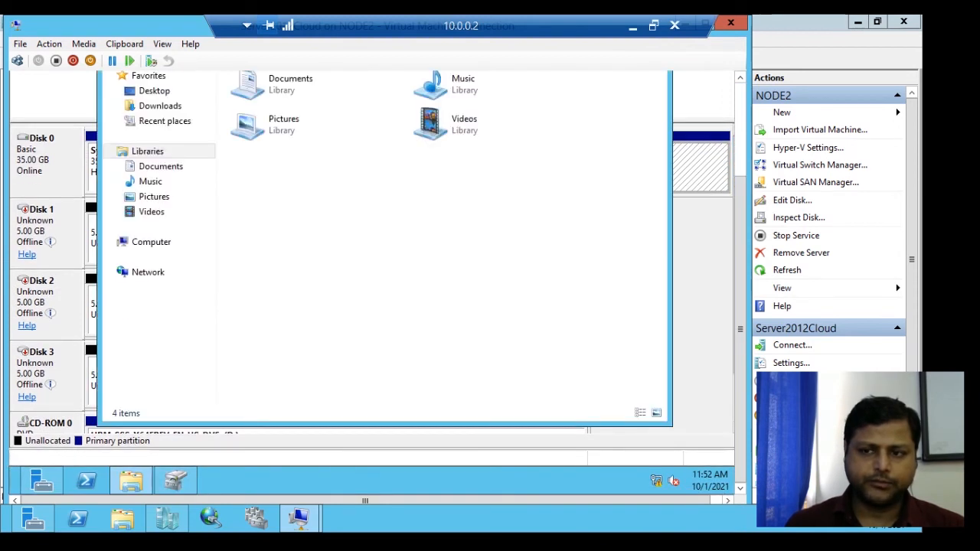
pyautogui.moveTo(740, 328); pyautogui.dragTo(741, 291)
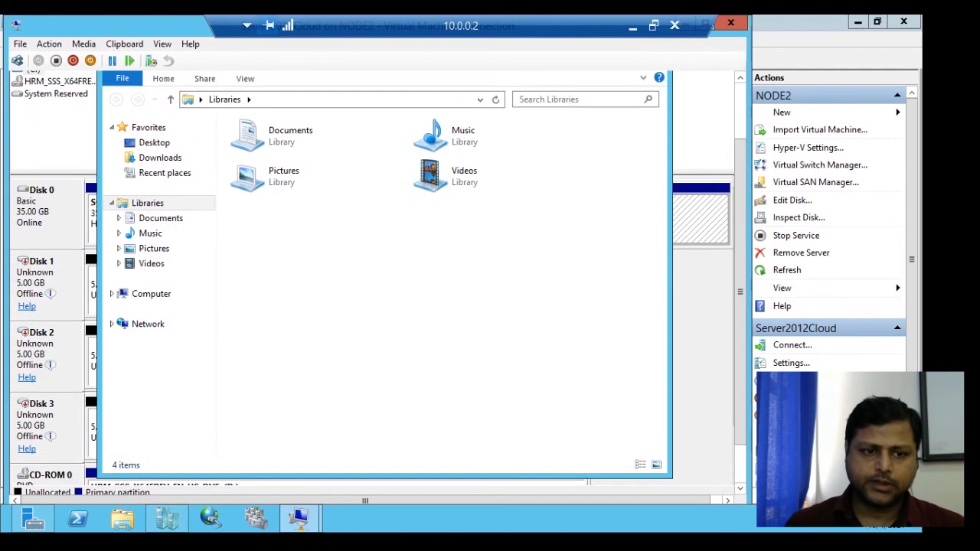
pyautogui.click(151, 294)
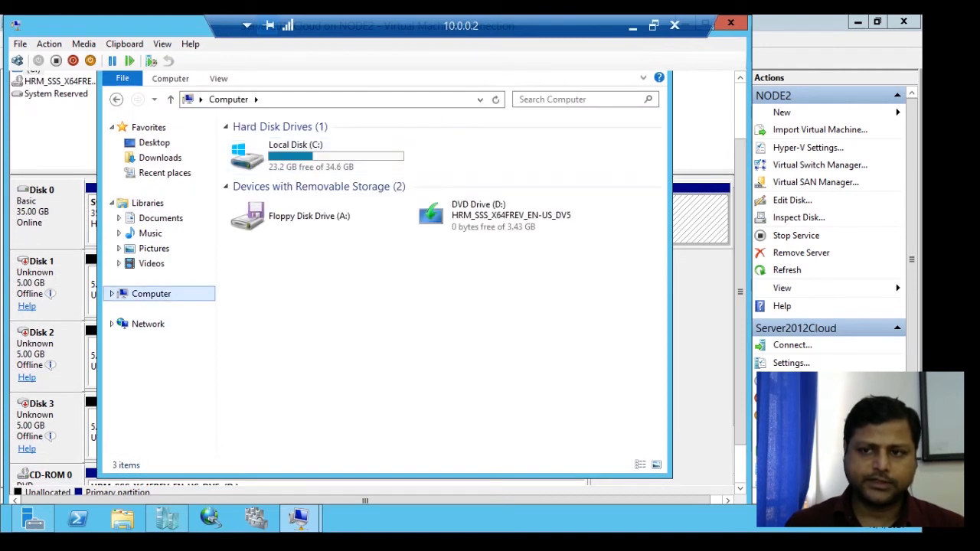
pyautogui.moveTo(741, 292); pyautogui.dragTo(741, 256)
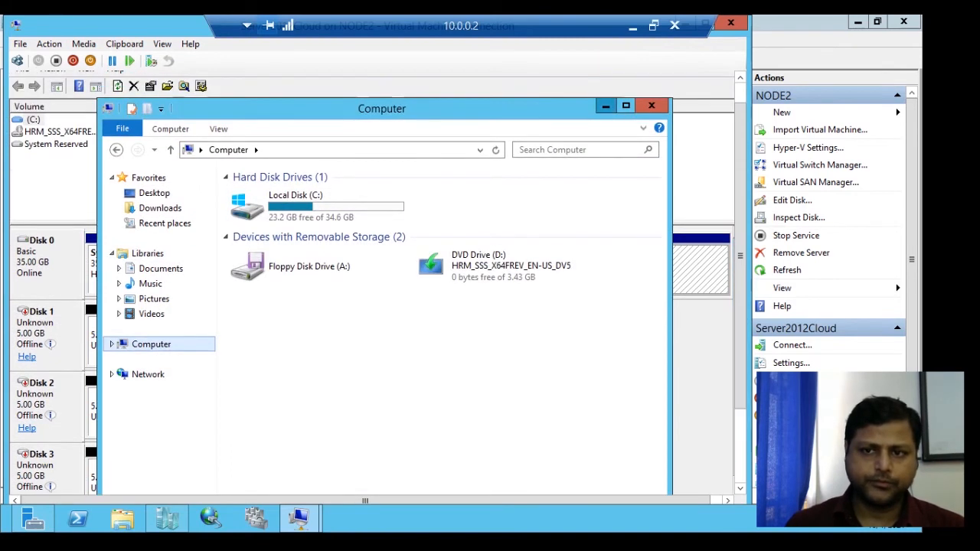
pyautogui.click(606, 105)
# - Bring Disk 1 online and initialize it with the MBR (Master Boot Record) partition style
pyautogui.moveTo(49, 345)
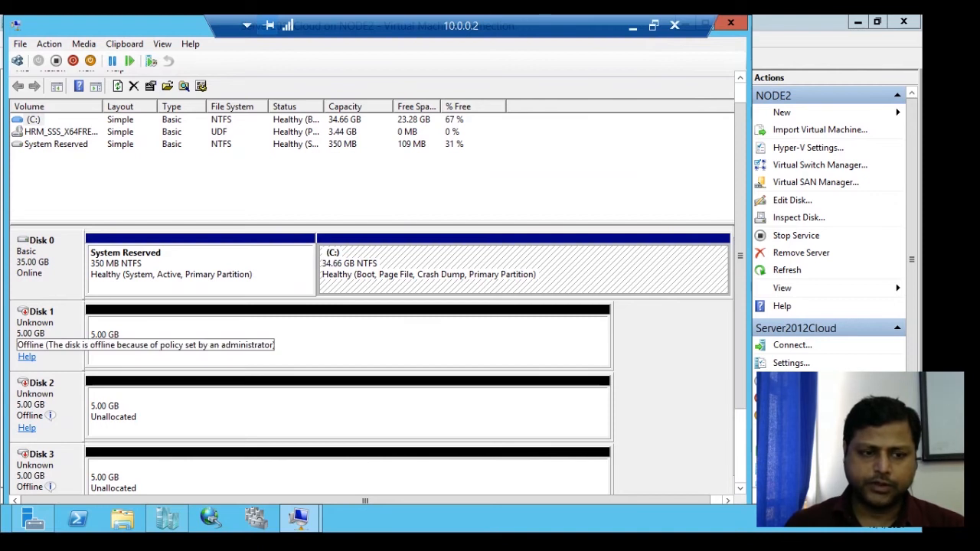
pyautogui.rightClick(48, 341)
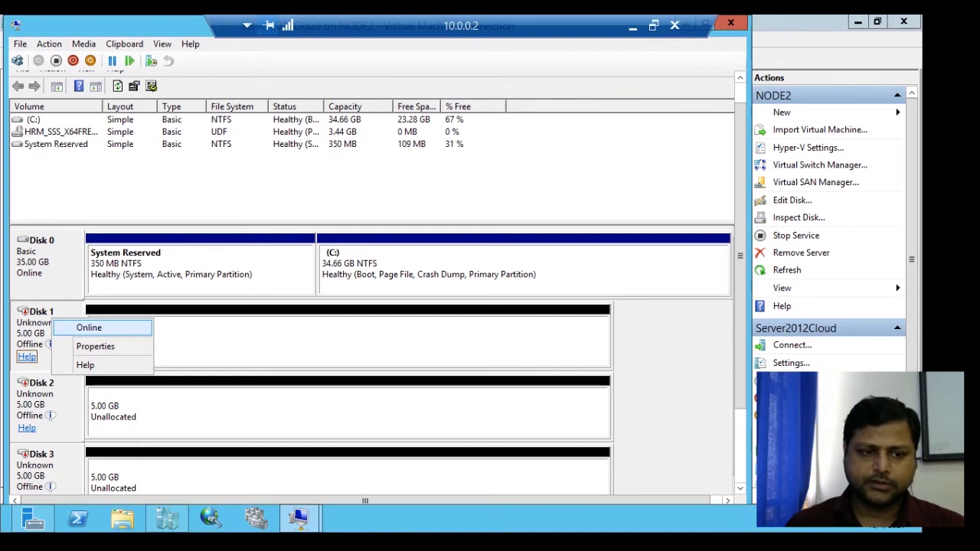
pyautogui.click(89, 327)
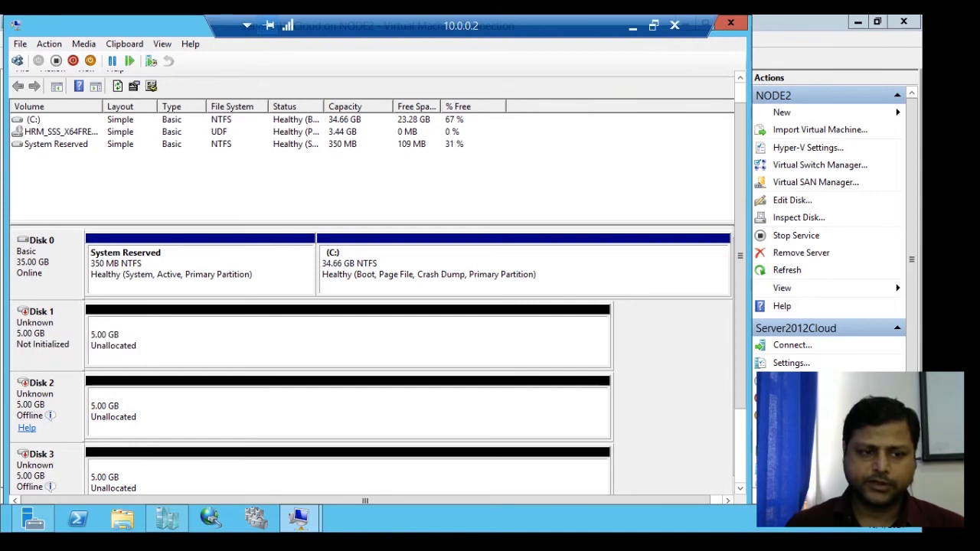
pyautogui.rightClick(73, 322)
pyautogui.click(107, 336)
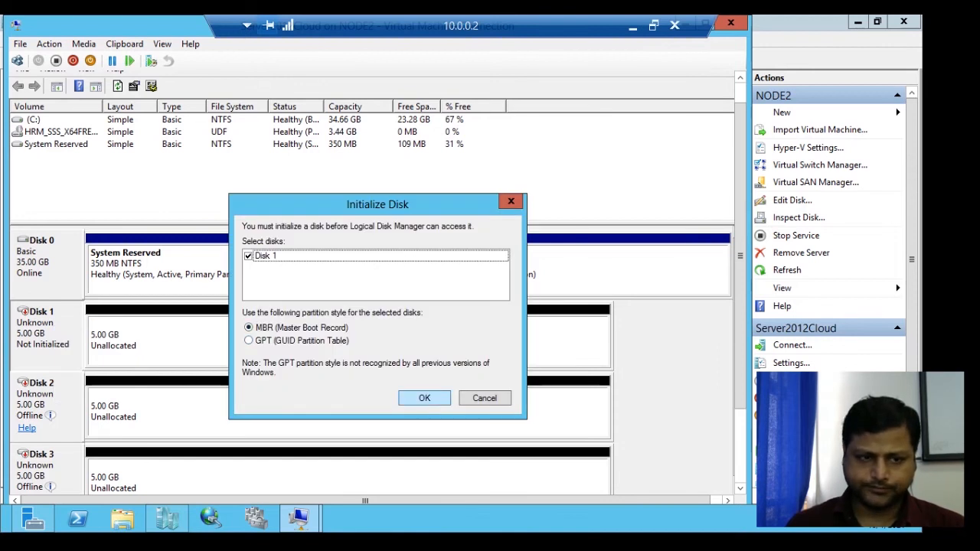
pyautogui.click(424, 398)
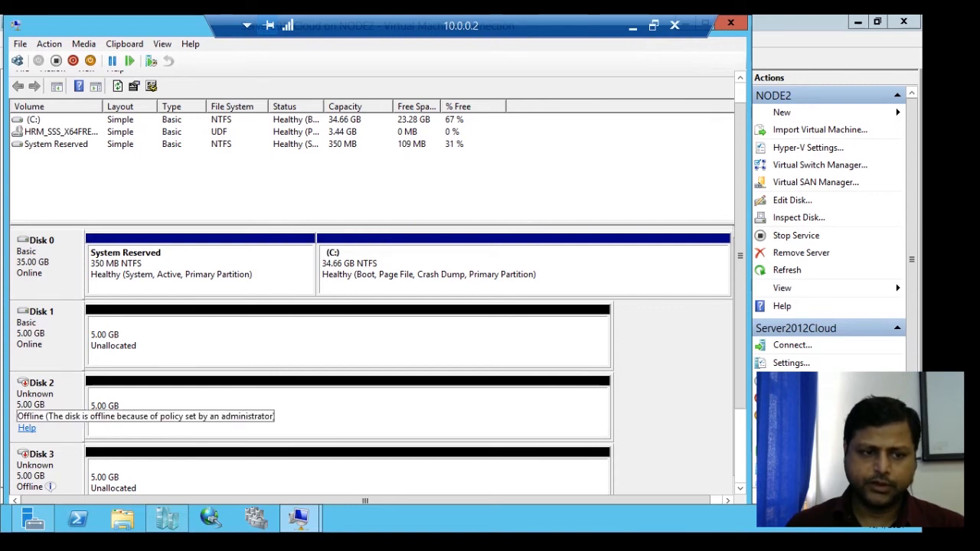
# - Bring Disk 2 online and initialize it with the MBR (Master Boot Record) partition style
pyautogui.rightClick(58, 391)
pyautogui.click(95, 397)
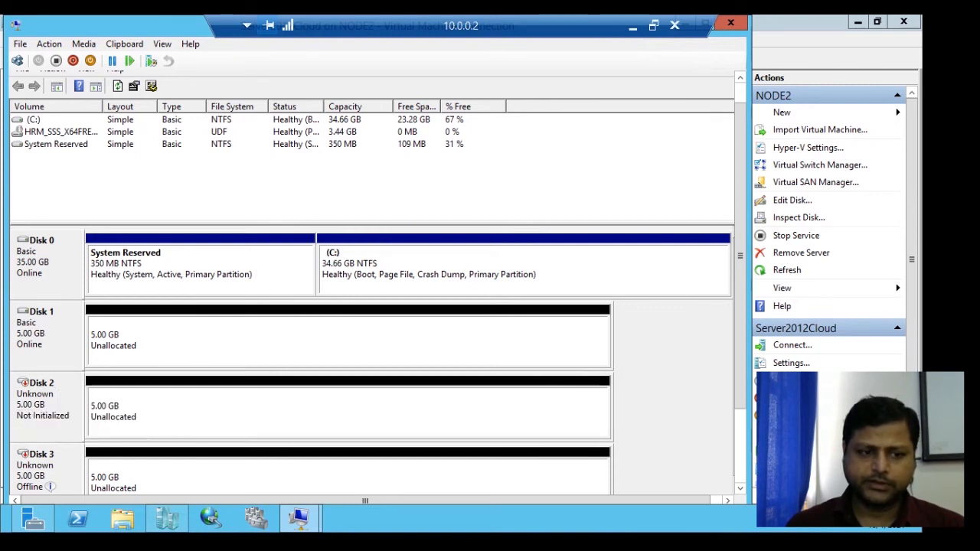
pyautogui.rightClick(77, 396)
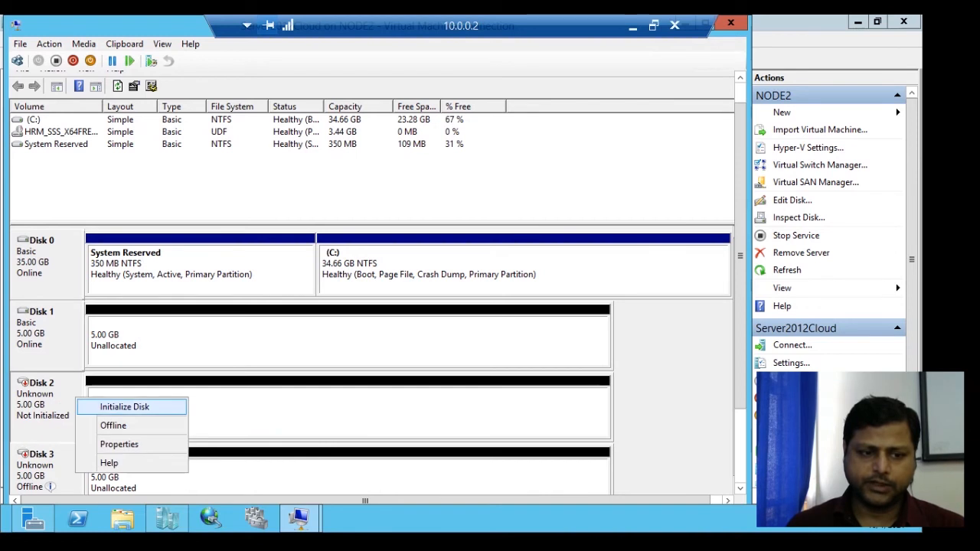
pyautogui.click(121, 406)
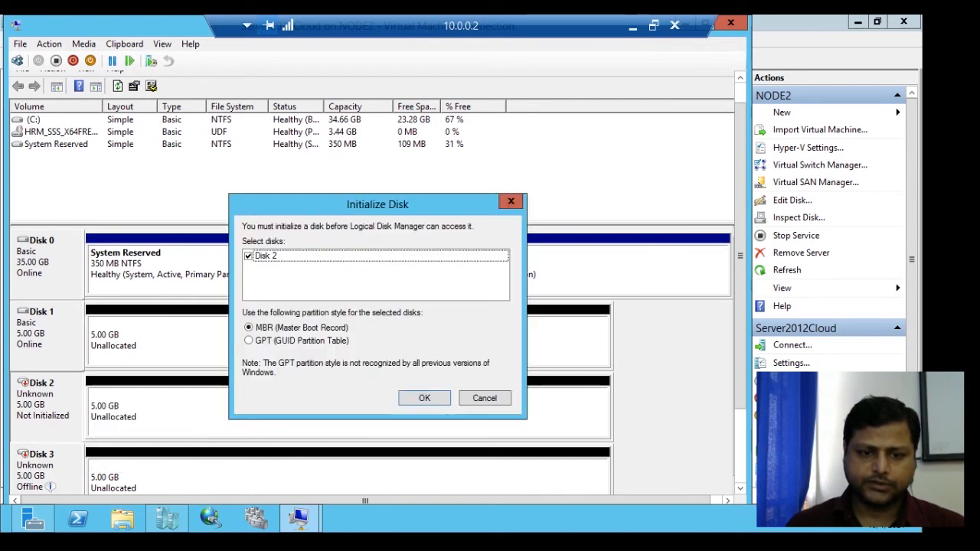
pyautogui.press('Return')
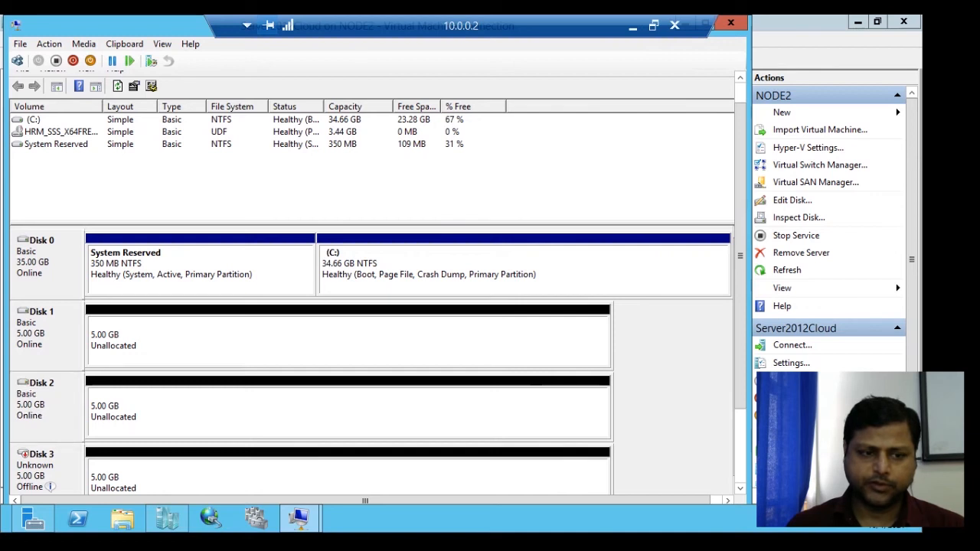
# - Bring Disk 3 online and initialize it with the default partition style
pyautogui.scroll(-2, 375, 284)
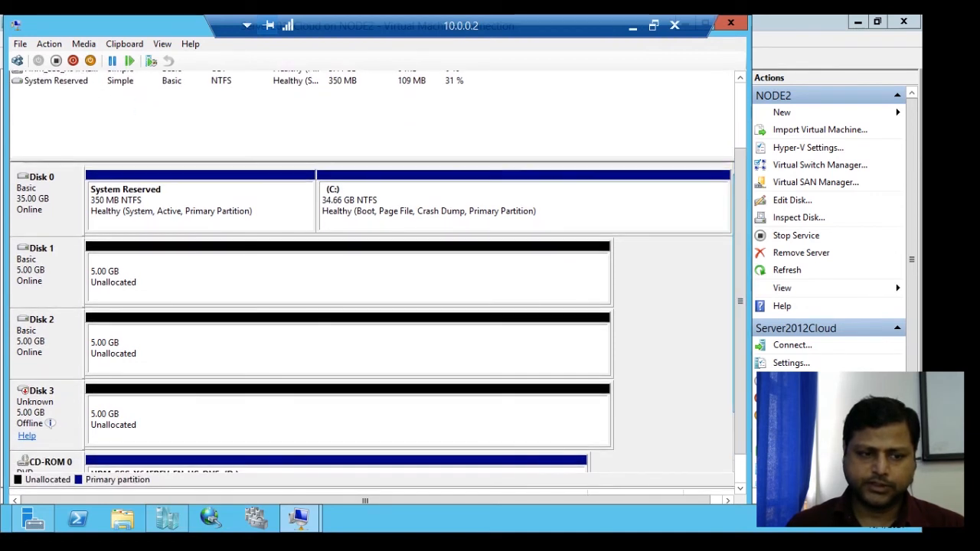
pyautogui.rightClick(72, 396)
pyautogui.click(105, 403)
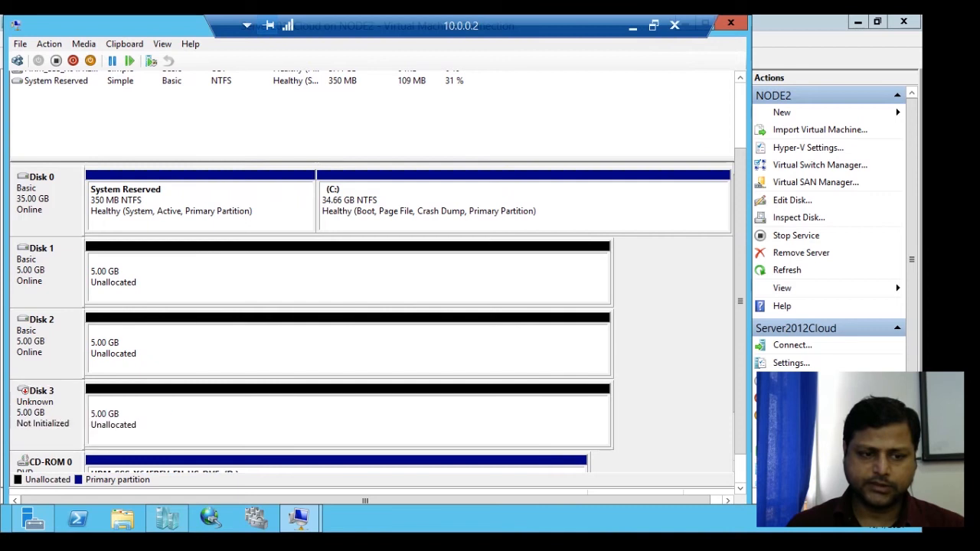
pyautogui.rightClick(77, 397)
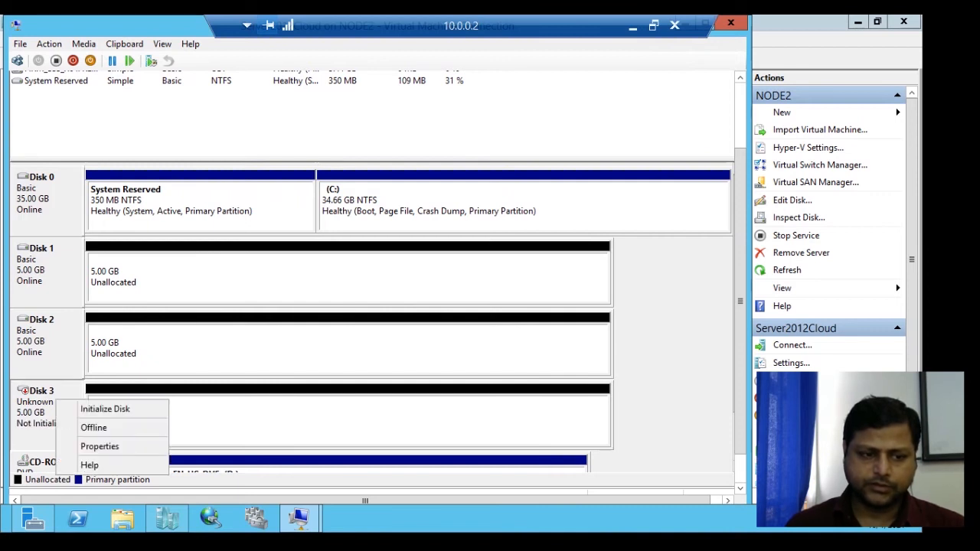
pyautogui.click(105, 406)
pyautogui.press('Return')
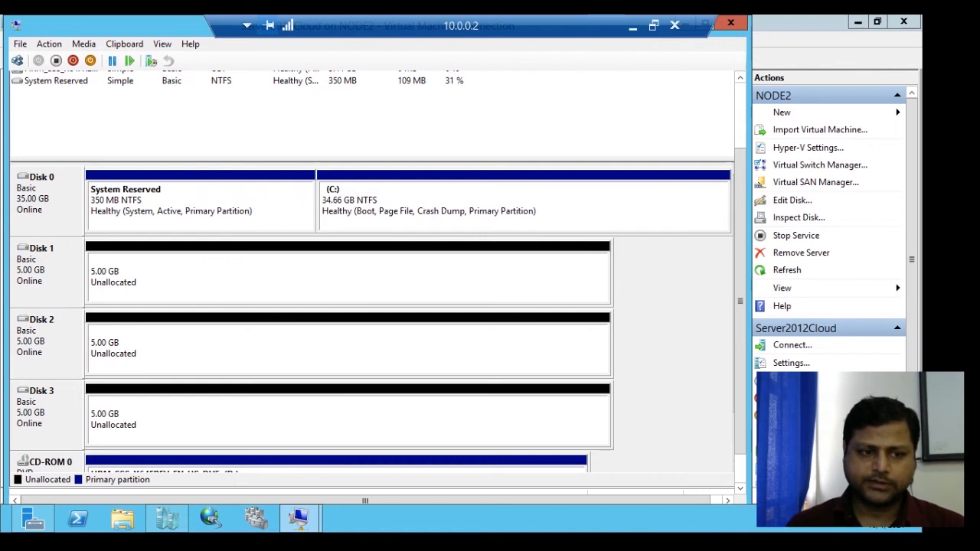
# - Convert Disk 1, Disk 2 and Disk 3 to dynamic disks in one operation
pyautogui.rightClick(66, 270)
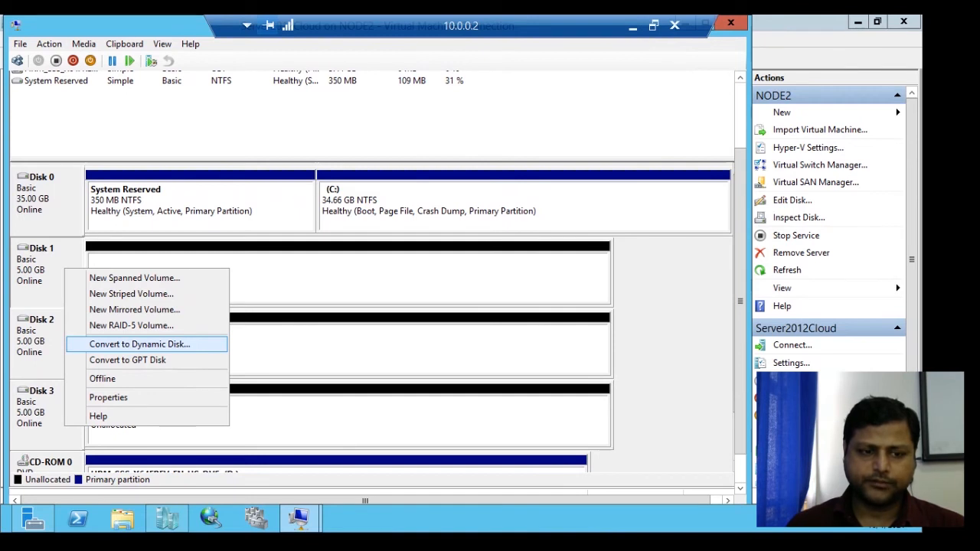
pyautogui.click(140, 345)
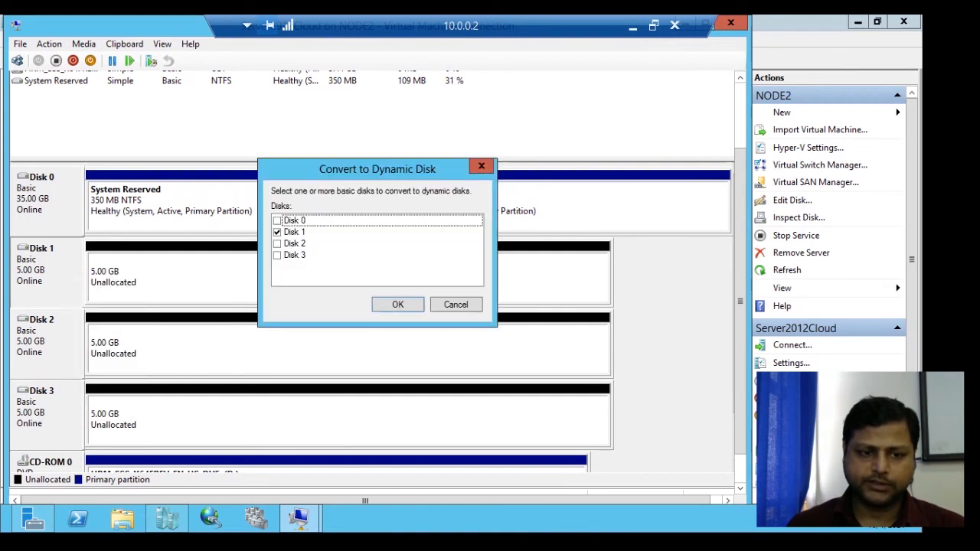
pyautogui.click(277, 244)
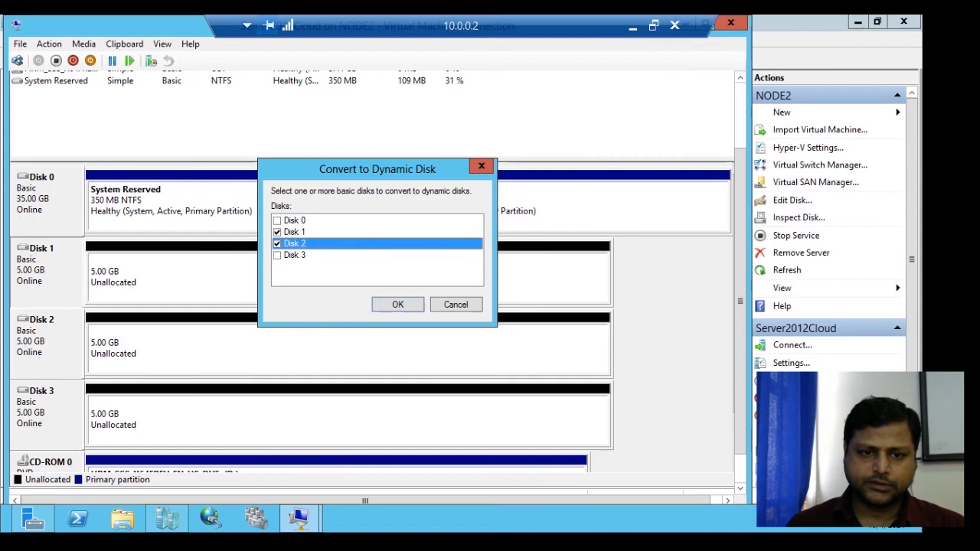
pyautogui.click(277, 255)
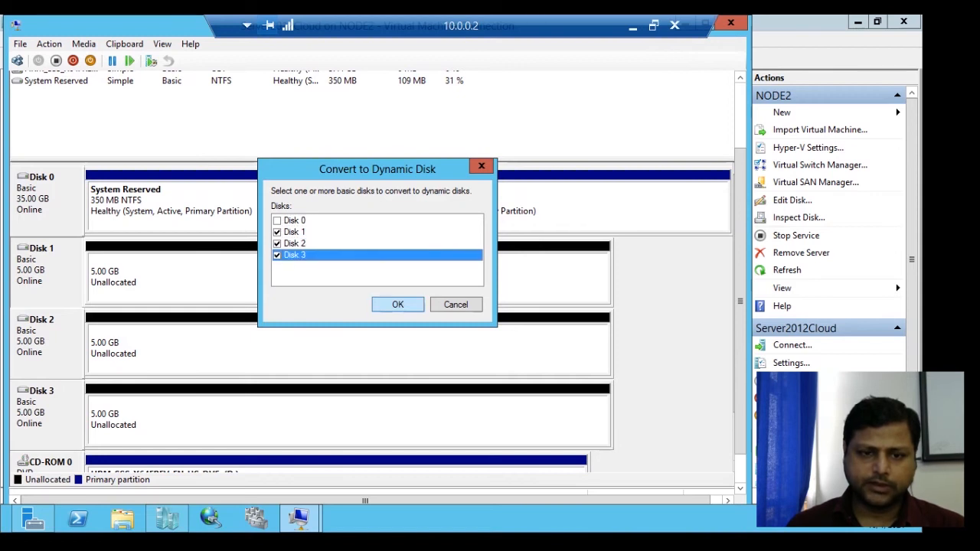
pyautogui.click(398, 304)
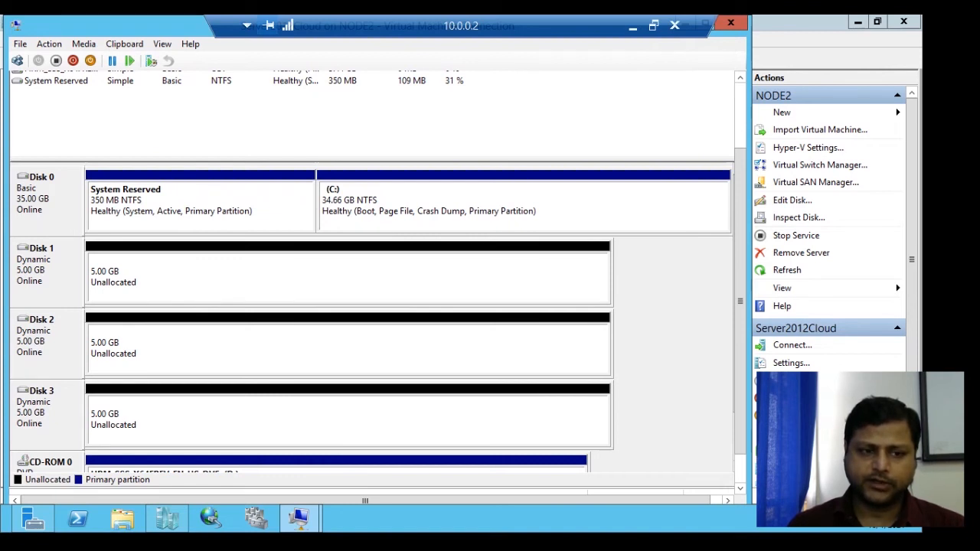
# - Create a 500 MB simple volume on Disk 1 with drive letter E, quick-formatted as NTFS with the label New Volume
pyautogui.rightClick(149, 275)
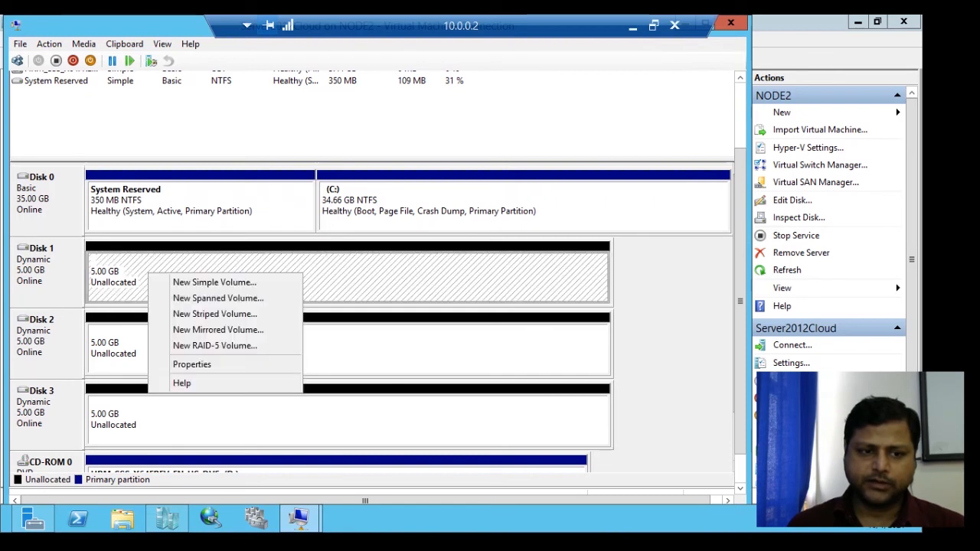
pyautogui.click(214, 283)
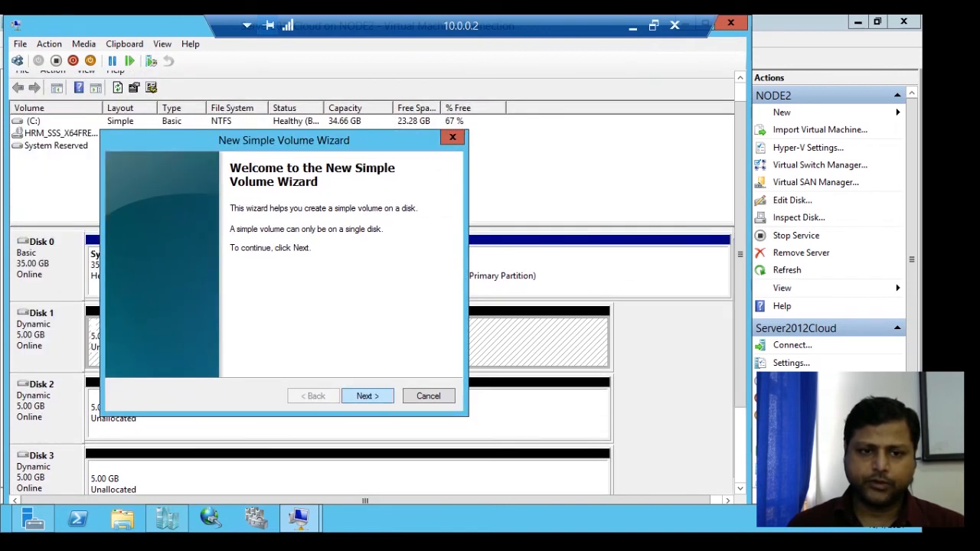
pyautogui.click(368, 396)
pyautogui.click(309, 281)
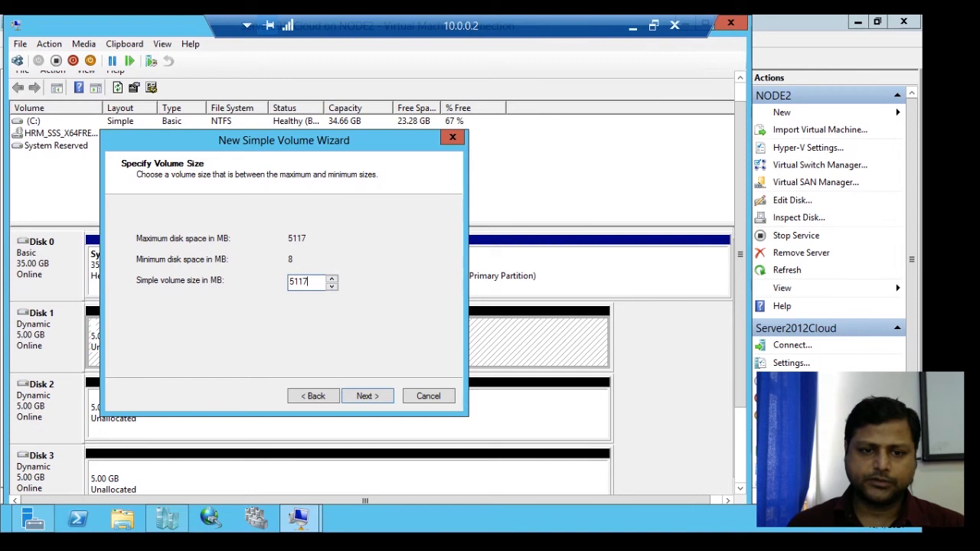
pyautogui.doubleClick(302, 282)
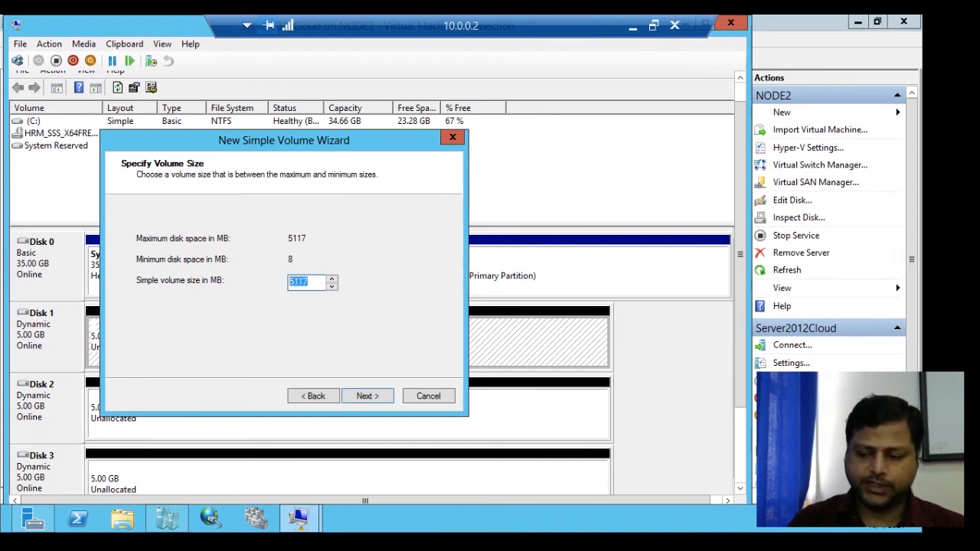
pyautogui.write('500')
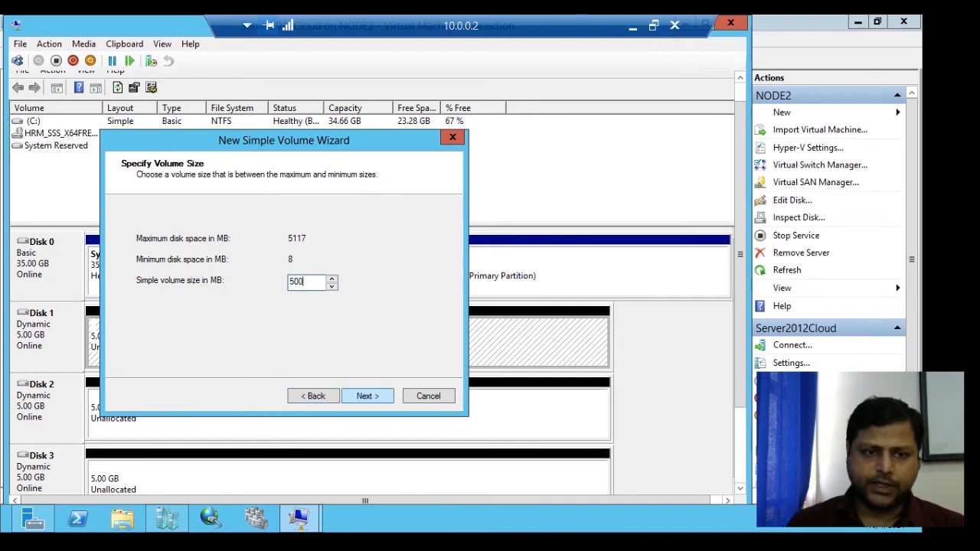
pyautogui.click(368, 396)
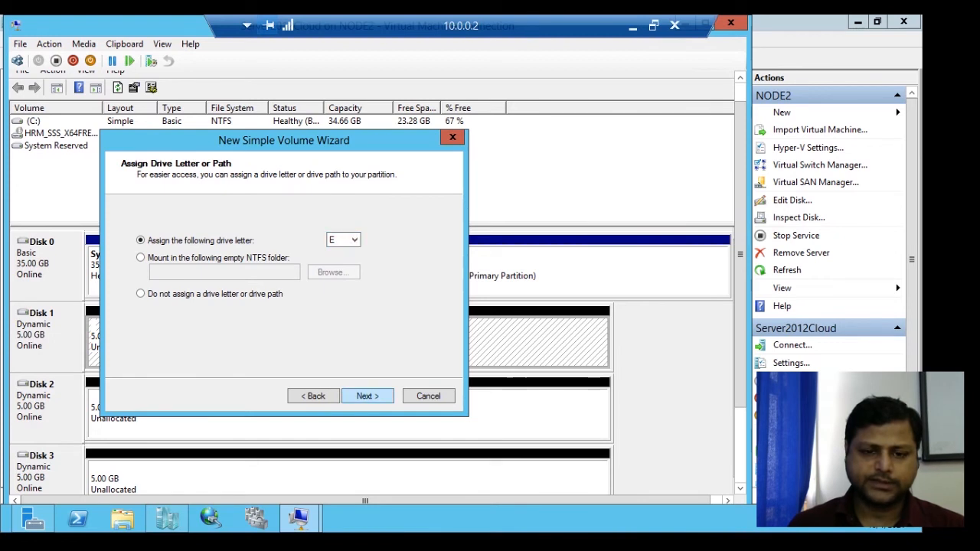
pyautogui.click(367, 396)
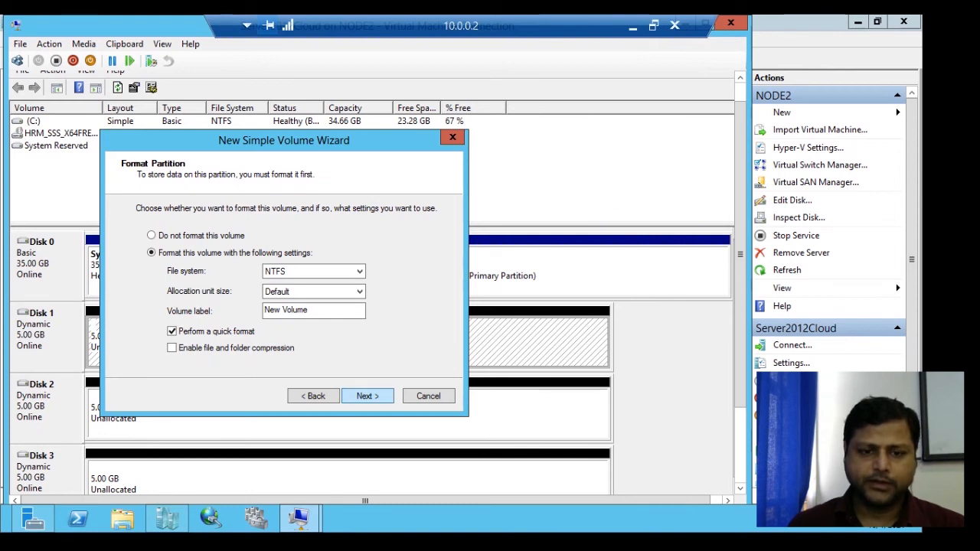
pyautogui.press('Return')
pyautogui.press('Return')
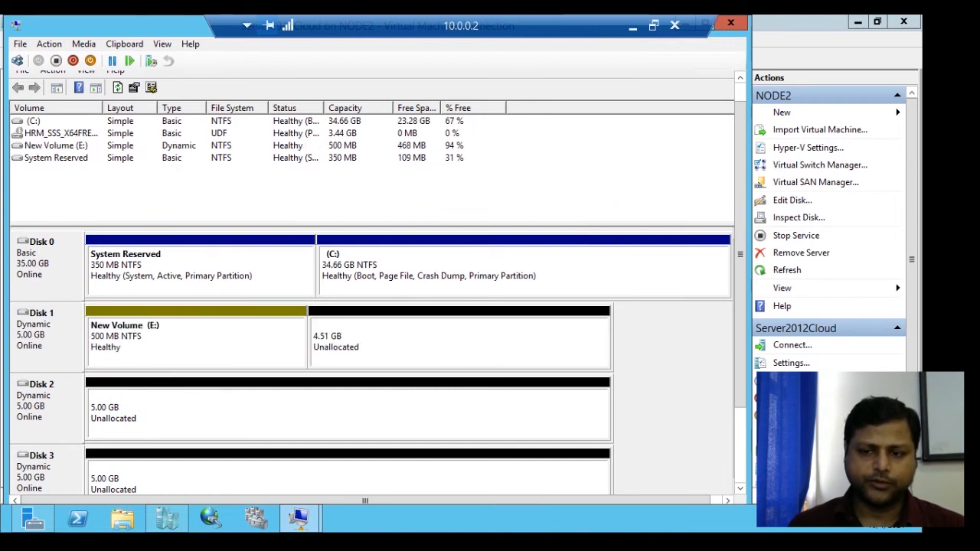
# - Check the new E: volume and its contents in File Explorer and minimize its window to return to Disk Management
pyautogui.moveTo(741, 254); pyautogui.dragTo(740, 313)
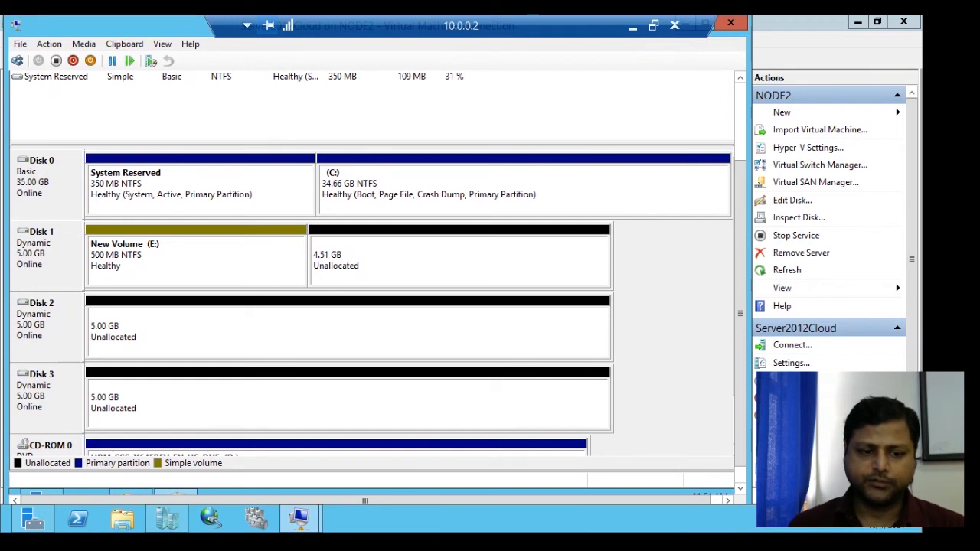
pyautogui.moveTo(741, 313); pyautogui.dragTo(741, 330)
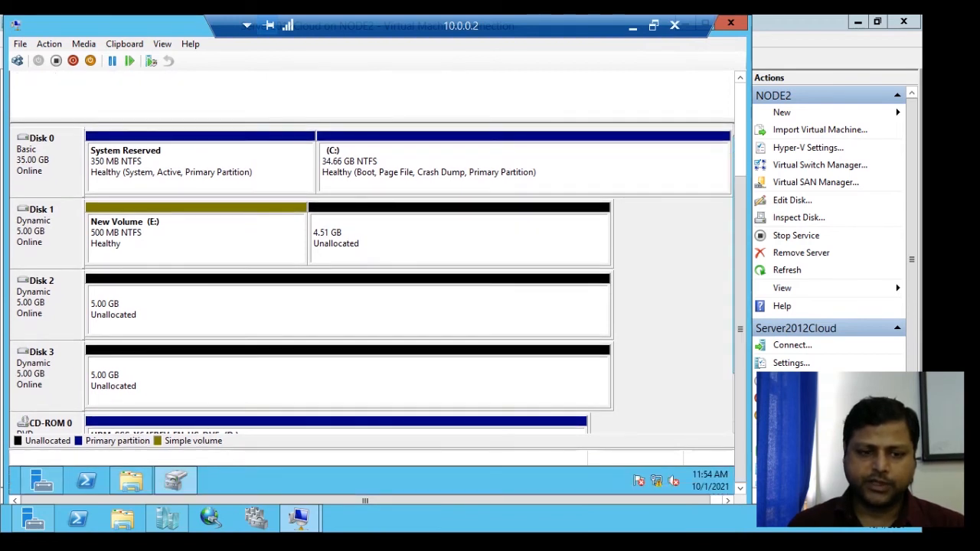
pyautogui.click(131, 480)
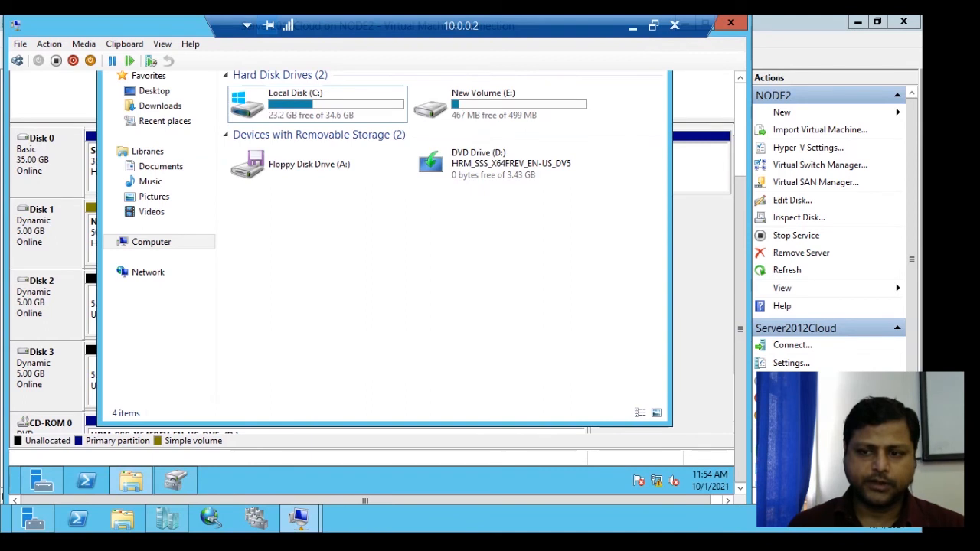
pyautogui.moveTo(741, 329); pyautogui.dragTo(740, 263)
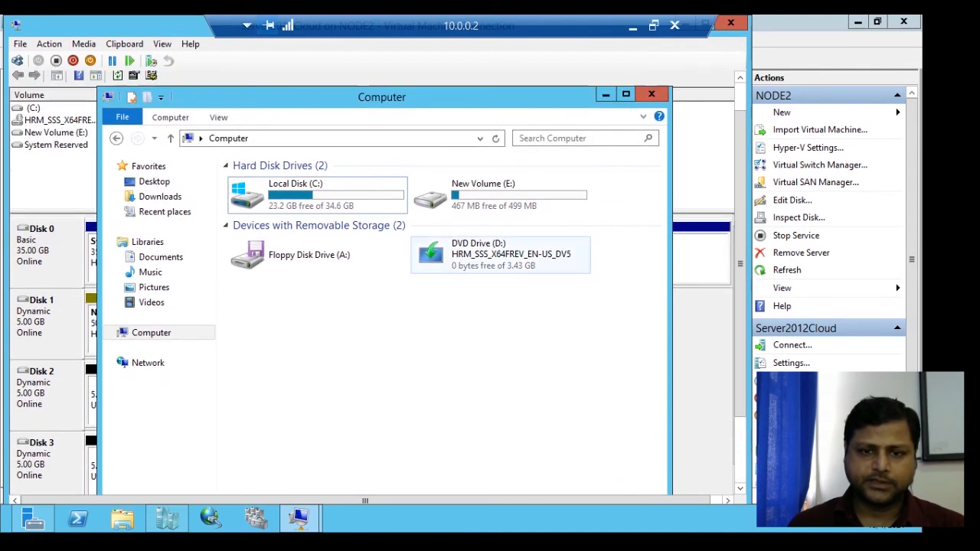
pyautogui.doubleClick(459, 196)
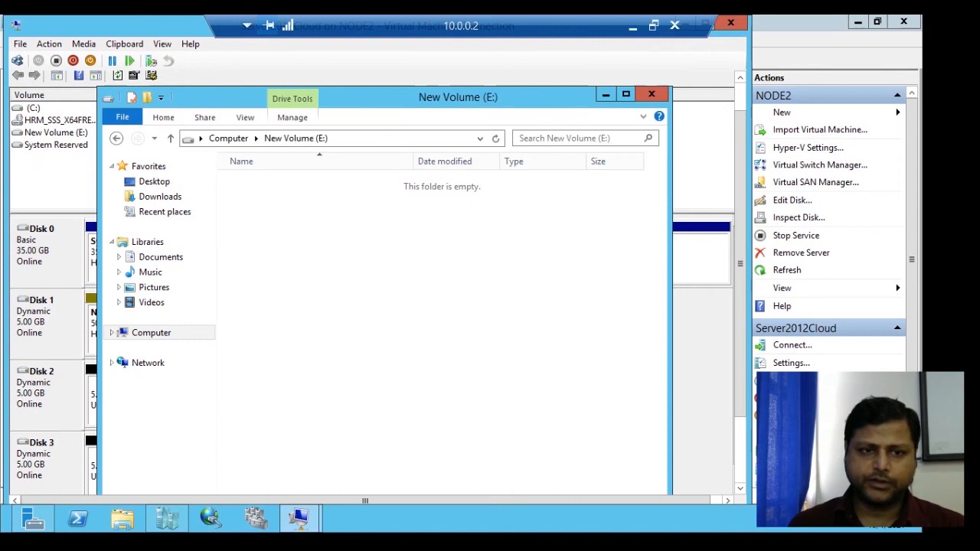
pyautogui.click(170, 138)
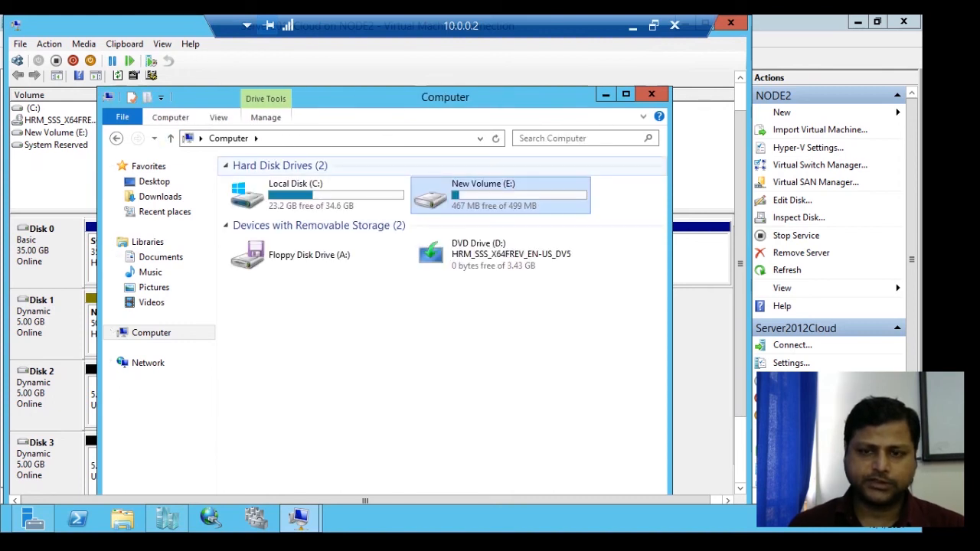
pyautogui.click(606, 94)
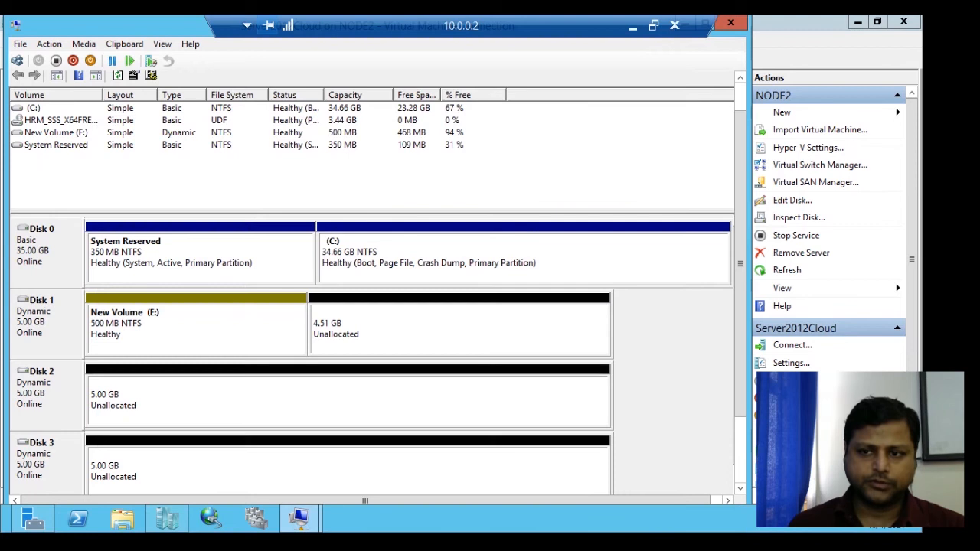
# - Start a new spanned volume from Disk 1's unallocated space and add Disk 2 and Disk 3 to it
pyautogui.scroll(-2, 371, 268)
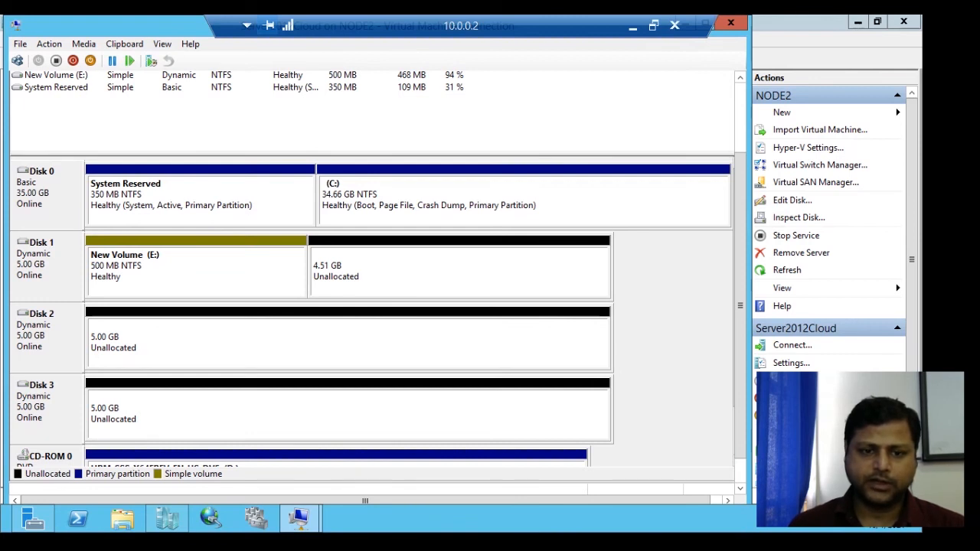
pyautogui.rightClick(327, 273)
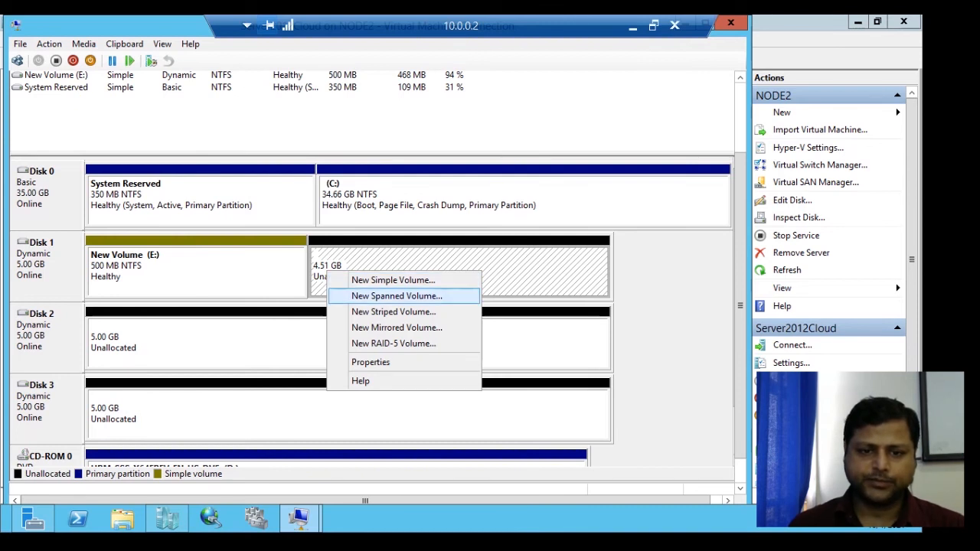
pyautogui.click(396, 296)
pyautogui.moveTo(741, 306); pyautogui.dragTo(741, 262)
pyautogui.moveTo(205, 113); pyautogui.dragTo(300, 122)
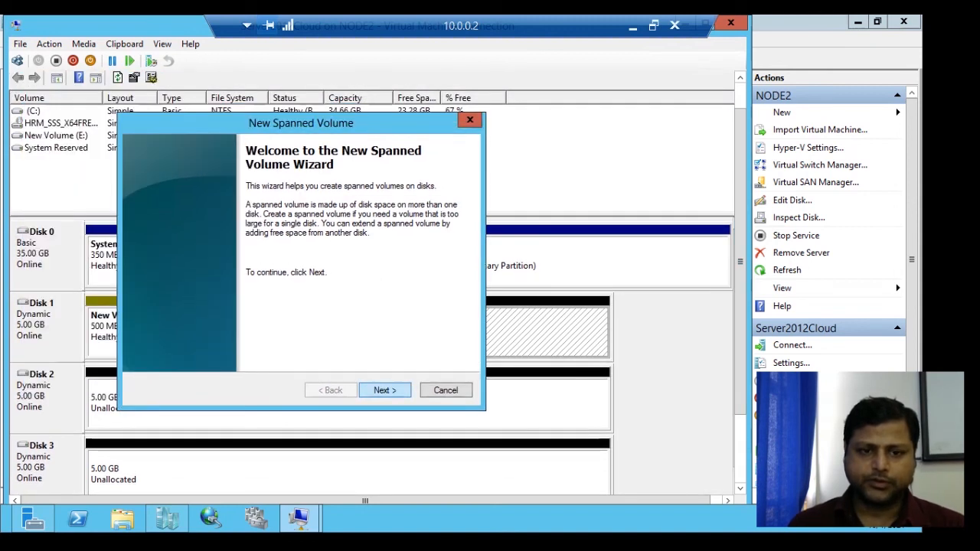
pyautogui.press('Return')
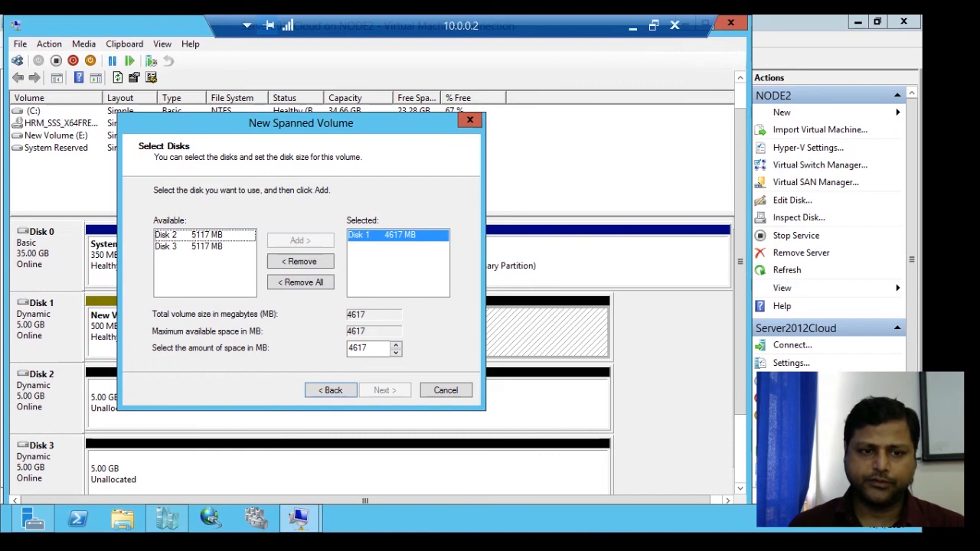
pyautogui.click(205, 235)
pyautogui.click(300, 240)
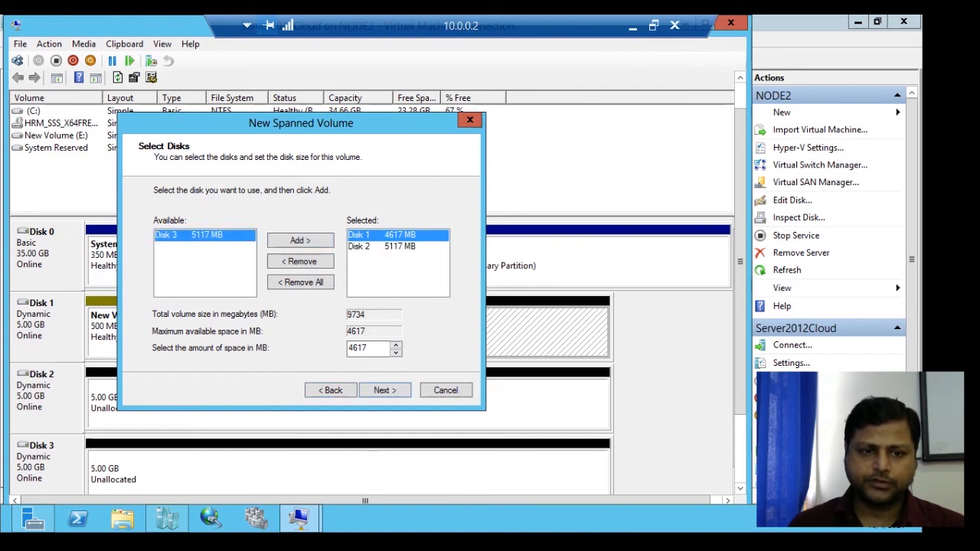
pyautogui.click(301, 241)
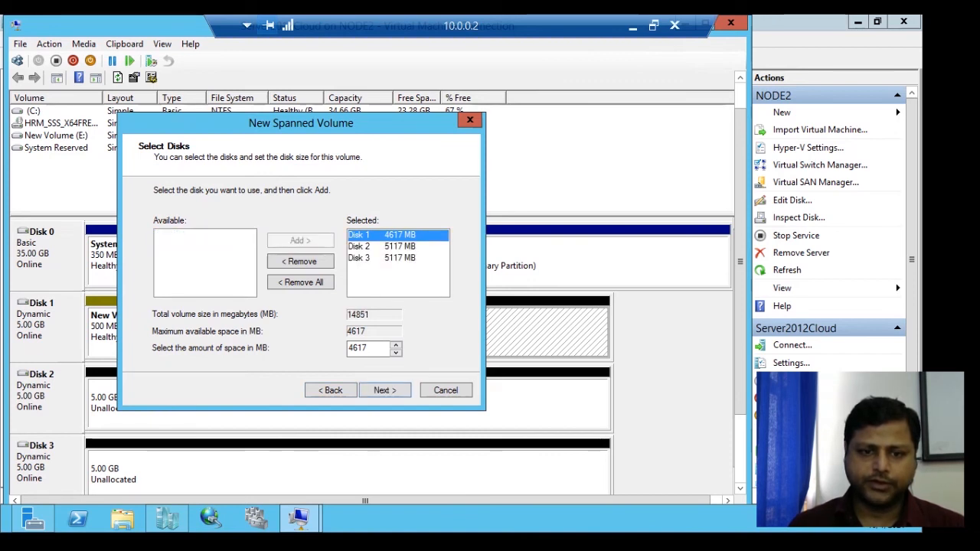
# - Set the spanned volume's space to 100 MB on Disk 1, 200 MB on Disk 2 and 300 MB on Disk 3
pyautogui.doubleClick(358, 349)
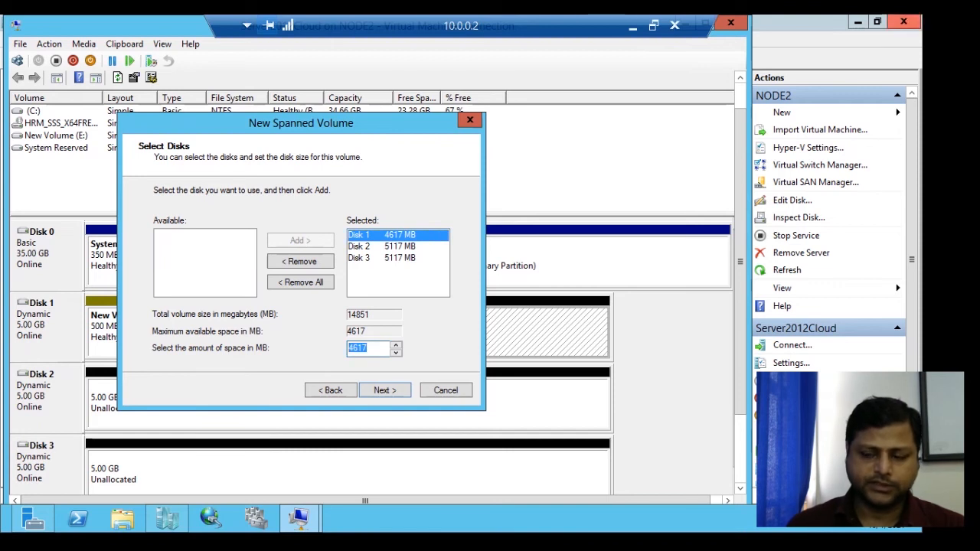
pyautogui.write('100')
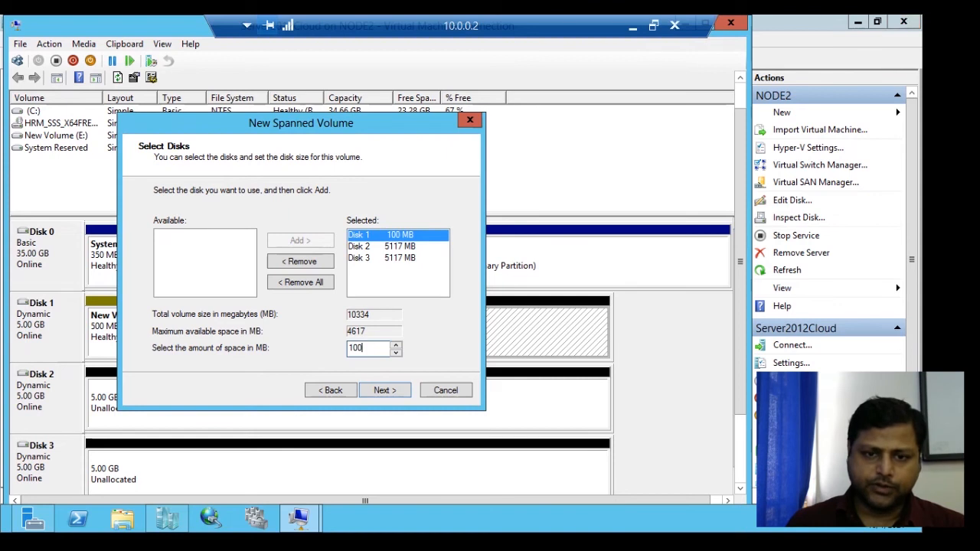
pyautogui.click(398, 246)
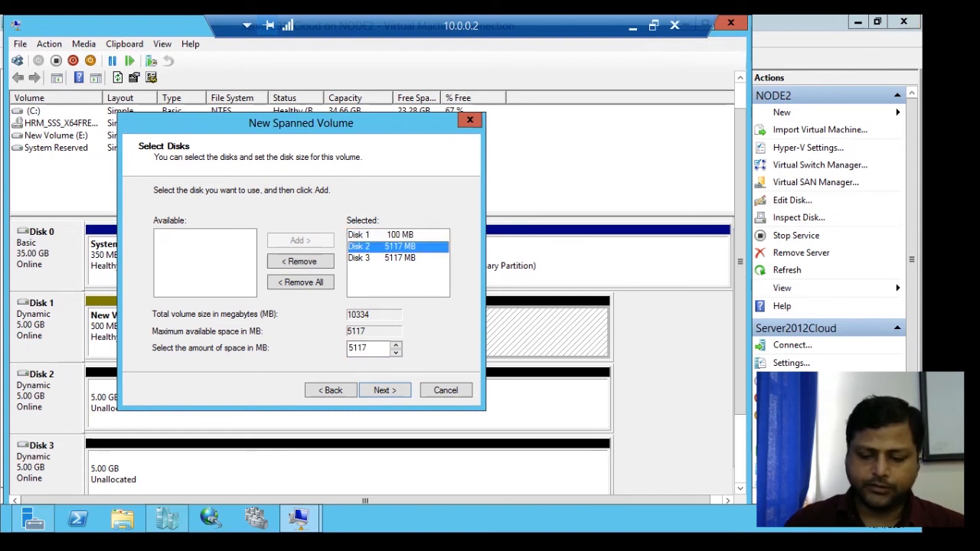
pyautogui.doubleClick(358, 348)
pyautogui.write('200')
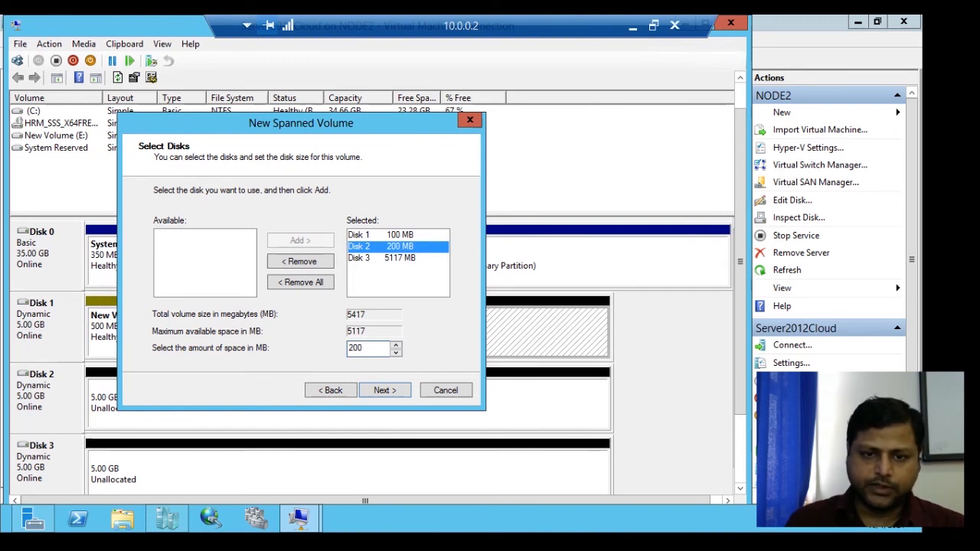
pyautogui.click(398, 258)
pyautogui.doubleClick(359, 348)
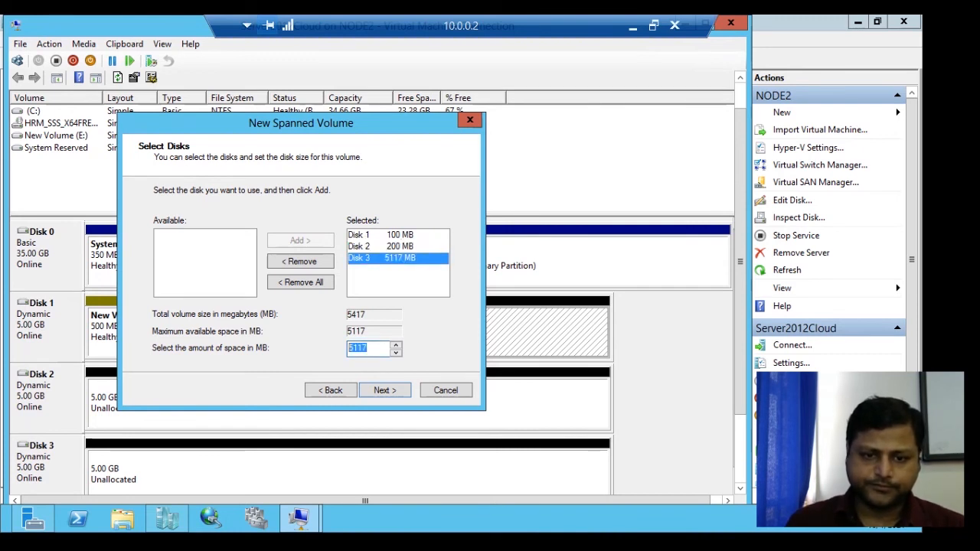
pyautogui.write('300')
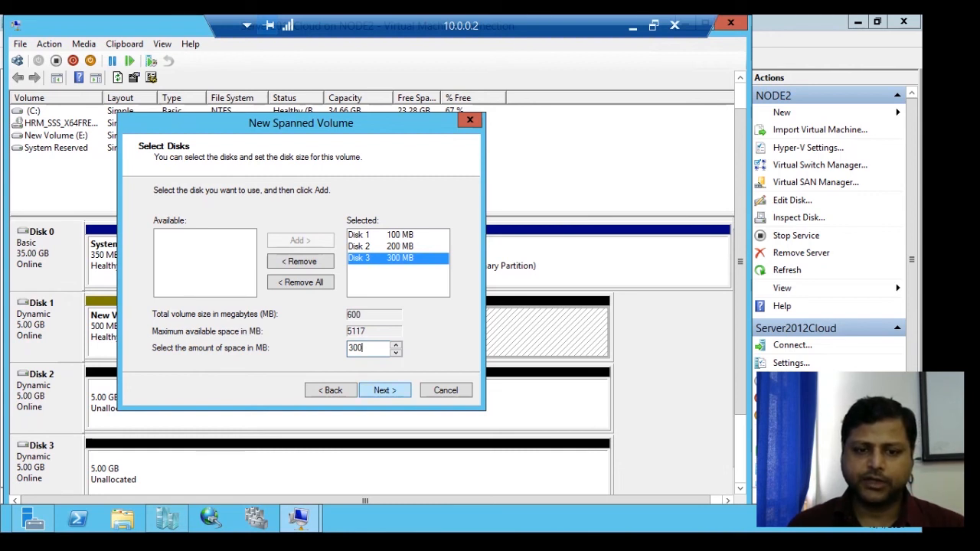
pyautogui.press('Return')
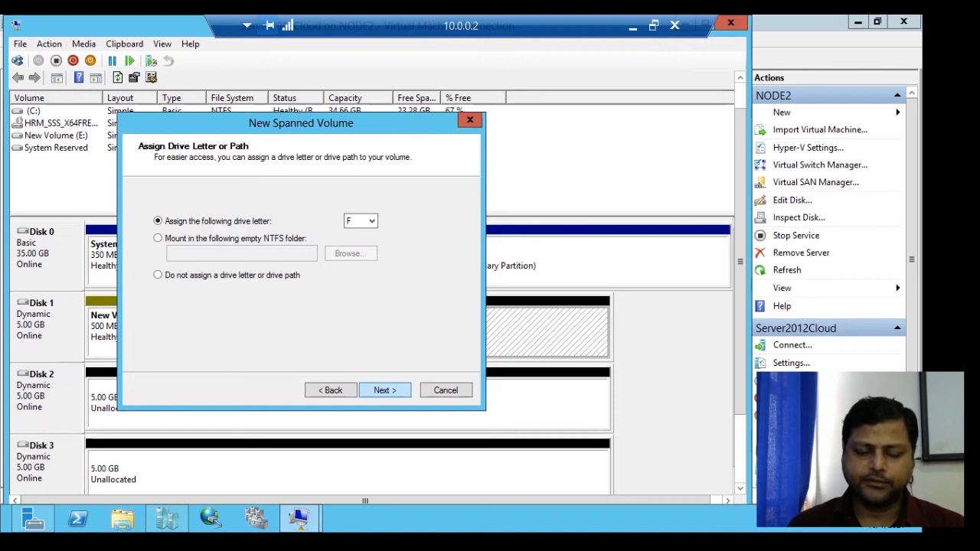
# - Finish the spanned volume with drive letter F, fully formatted as NTFS with default allocation unit size and the label New Volume
pyautogui.press('Return')
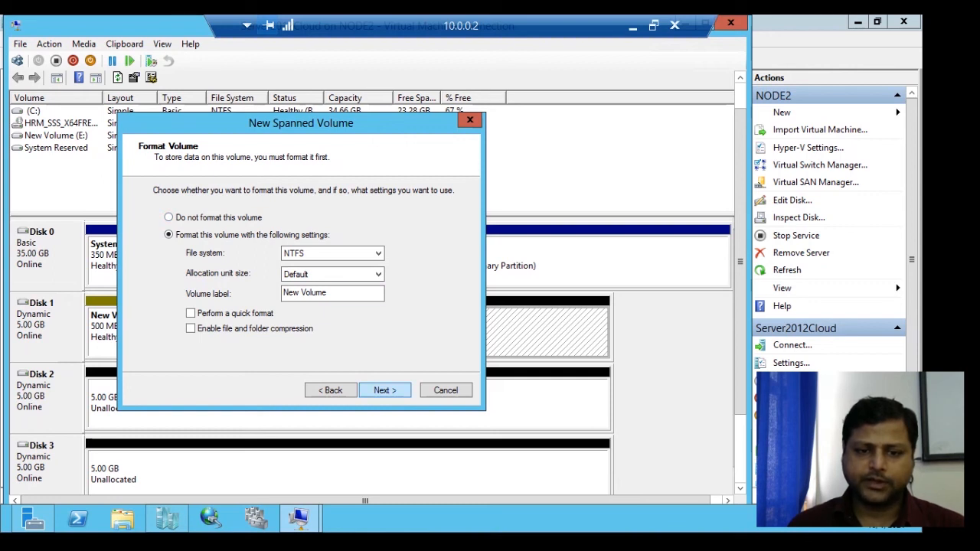
pyautogui.click(385, 391)
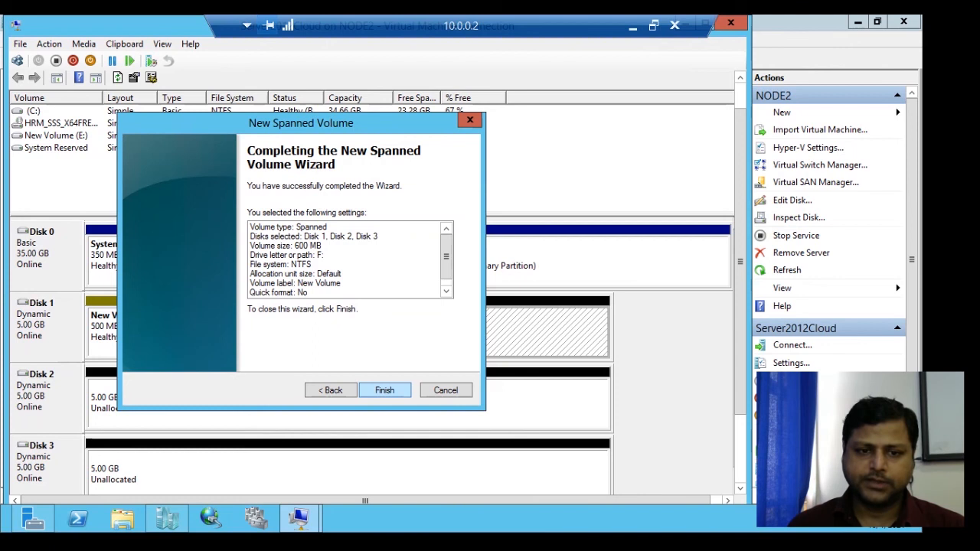
pyautogui.click(384, 390)
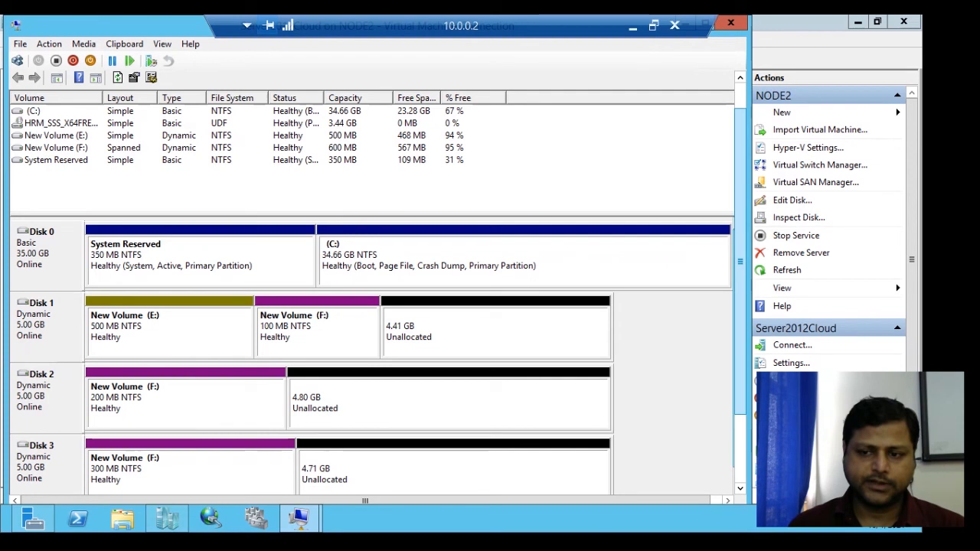
# - Review the disk layout, check the new F: volume in a maximized File Explorer window, and minimize it to return to Disk Management
pyautogui.scroll(-2, 740, 283)
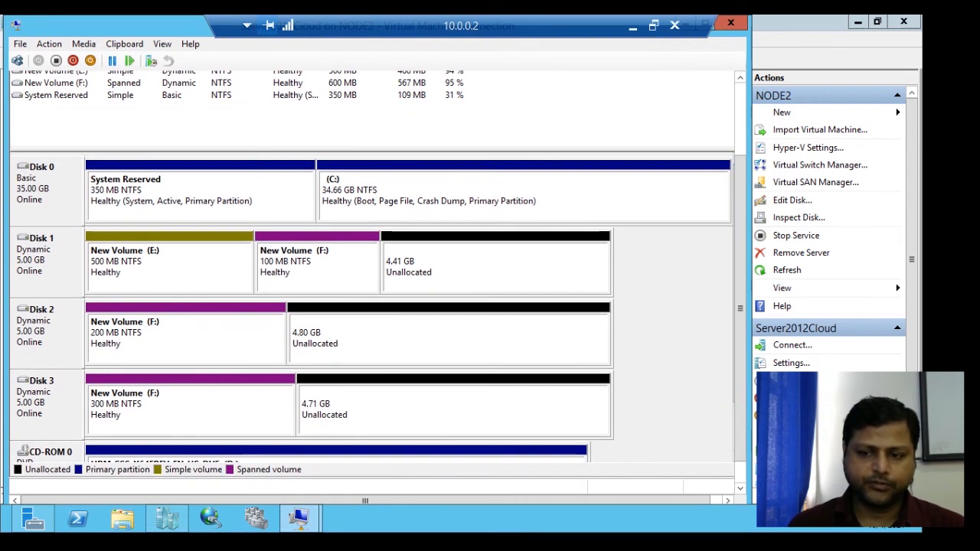
pyautogui.moveTo(740, 309); pyautogui.dragTo(739, 330)
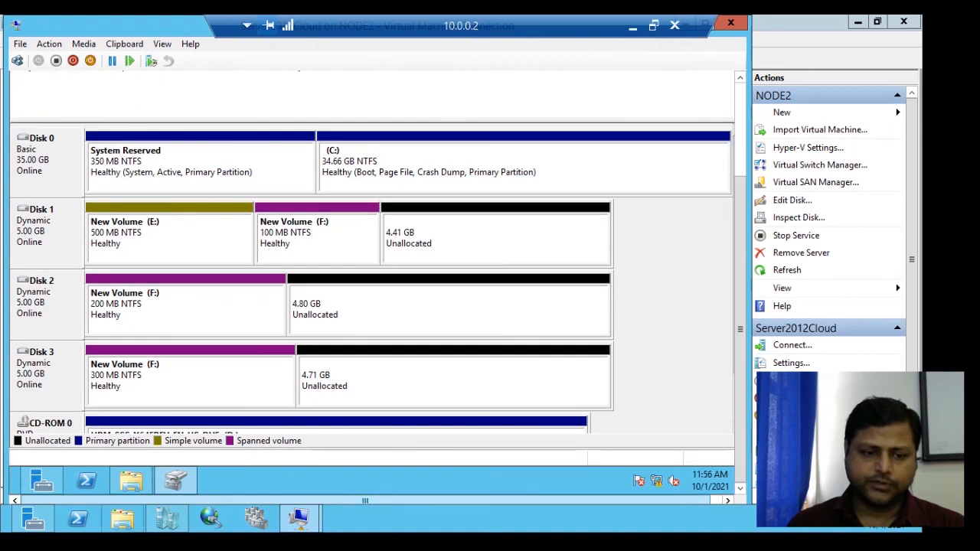
pyautogui.click(131, 480)
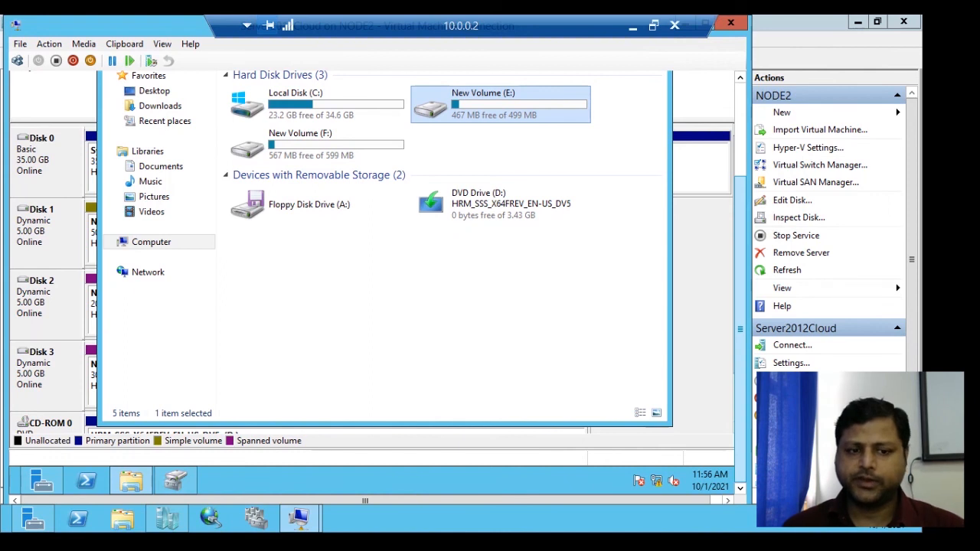
pyautogui.moveTo(740, 329); pyautogui.dragTo(740, 276)
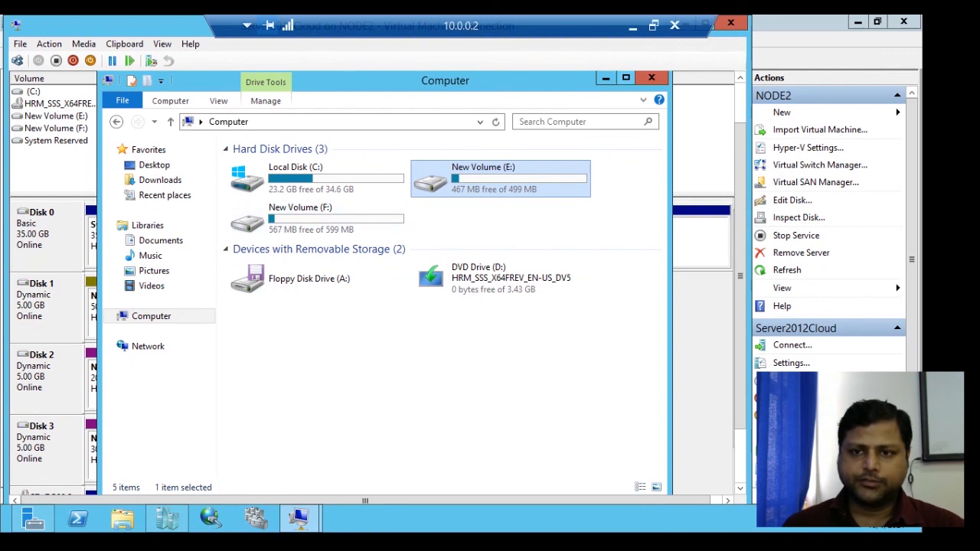
pyautogui.click(626, 77)
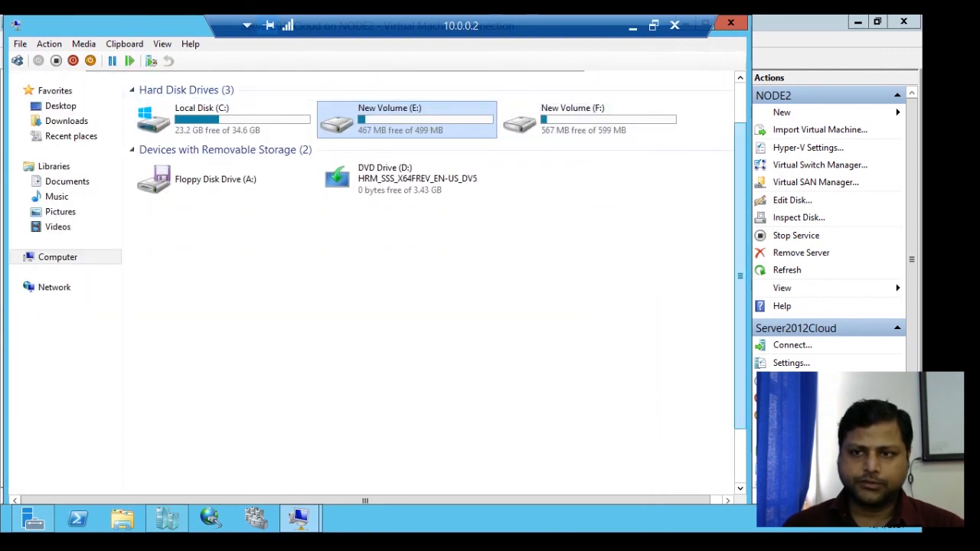
pyautogui.moveTo(740, 276); pyautogui.dragTo(740, 236)
pyautogui.click(728, 78)
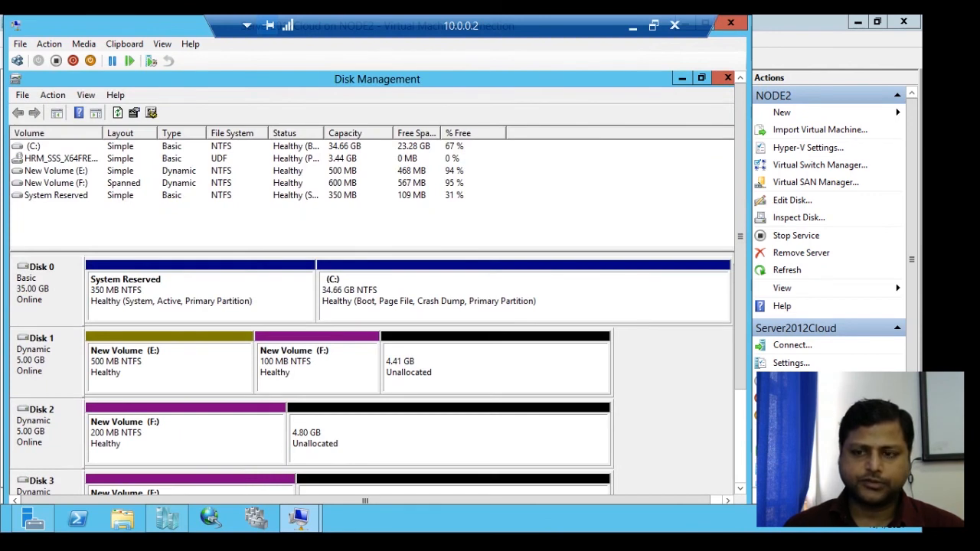
# - Open the E: volume in File Explorer and create a new bitmap image there
pyautogui.scroll(-2, 375, 283)
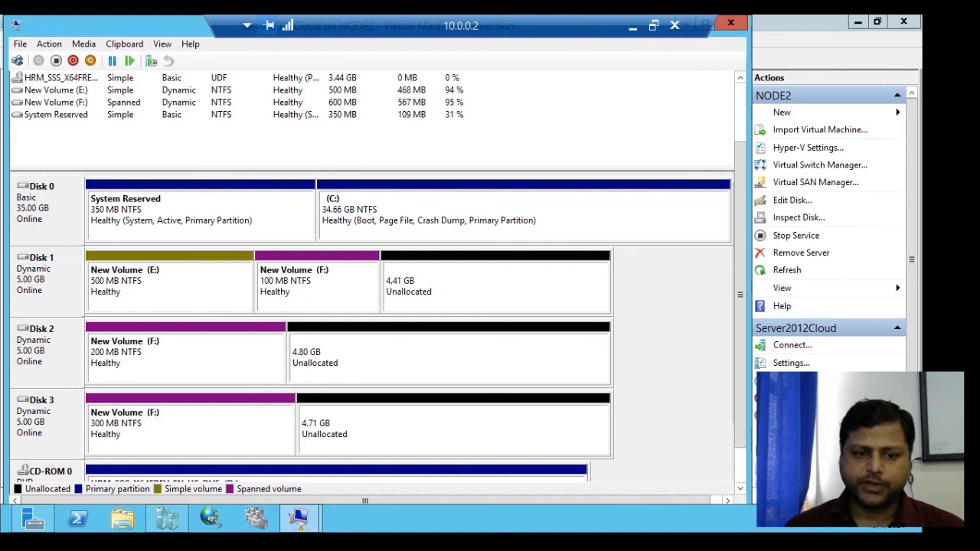
pyautogui.scroll(-1, 375, 283)
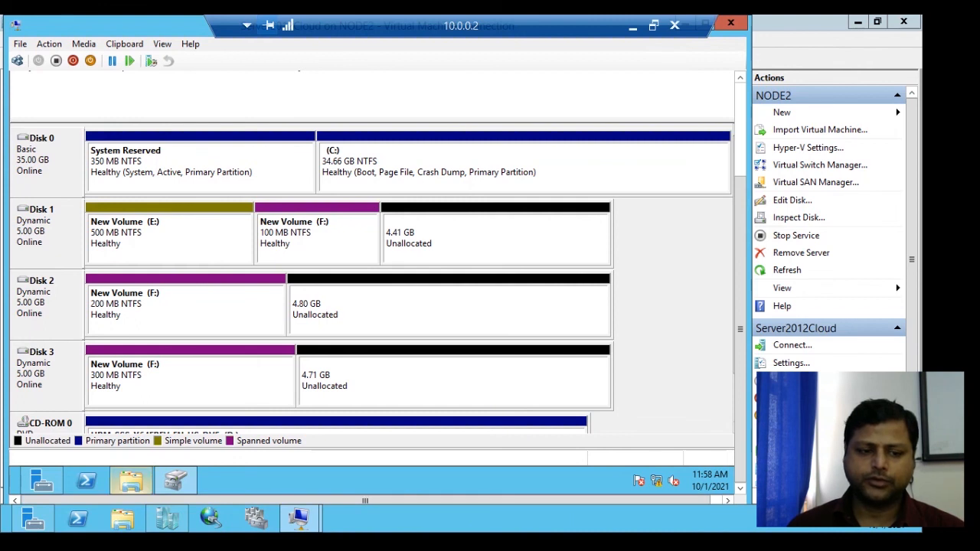
pyautogui.click(131, 481)
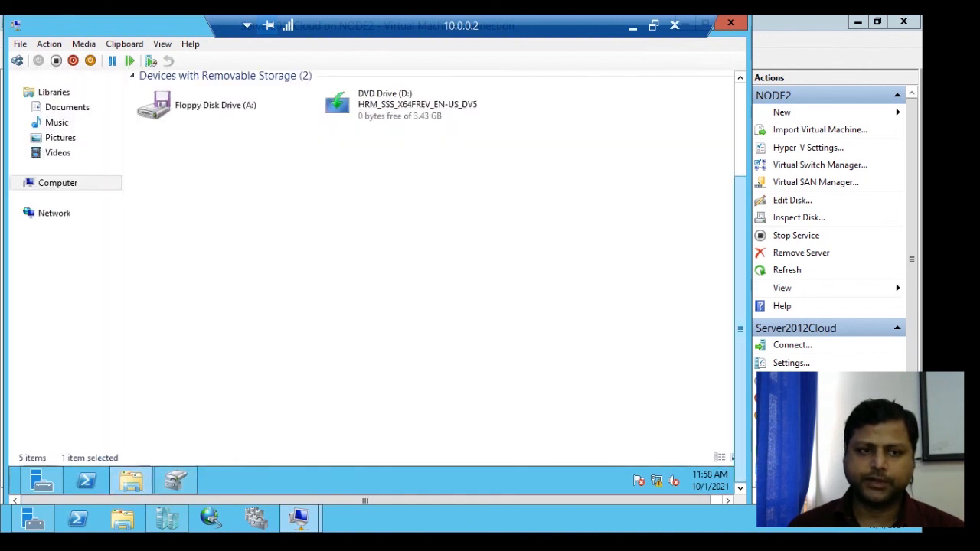
pyautogui.moveTo(741, 330); pyautogui.dragTo(740, 236)
pyautogui.doubleClick(406, 175)
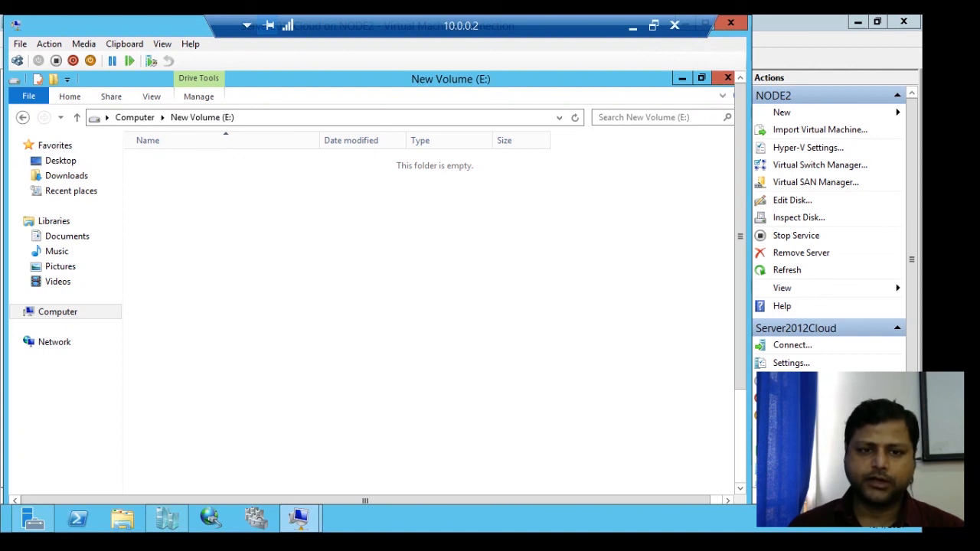
pyautogui.rightClick(269, 198)
pyautogui.moveTo(344, 344)
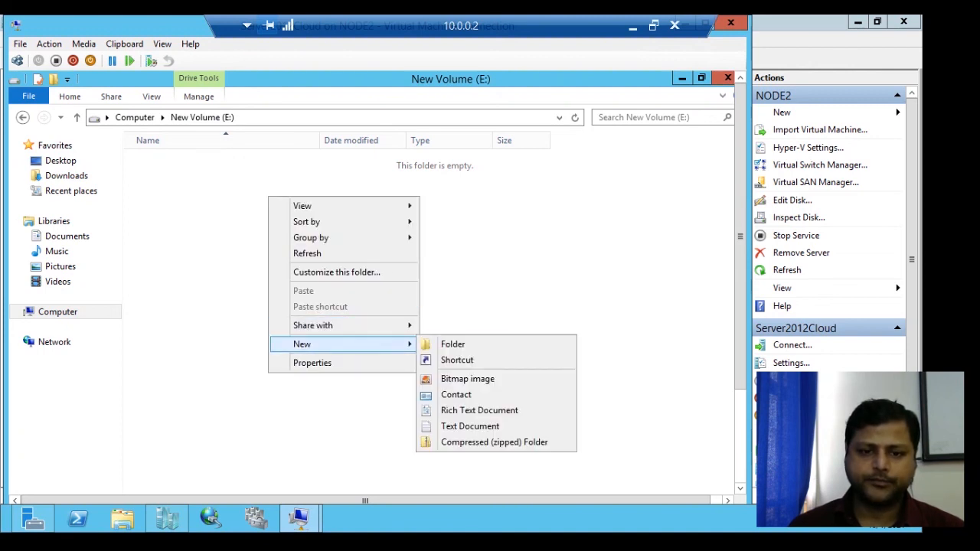
pyautogui.click(467, 378)
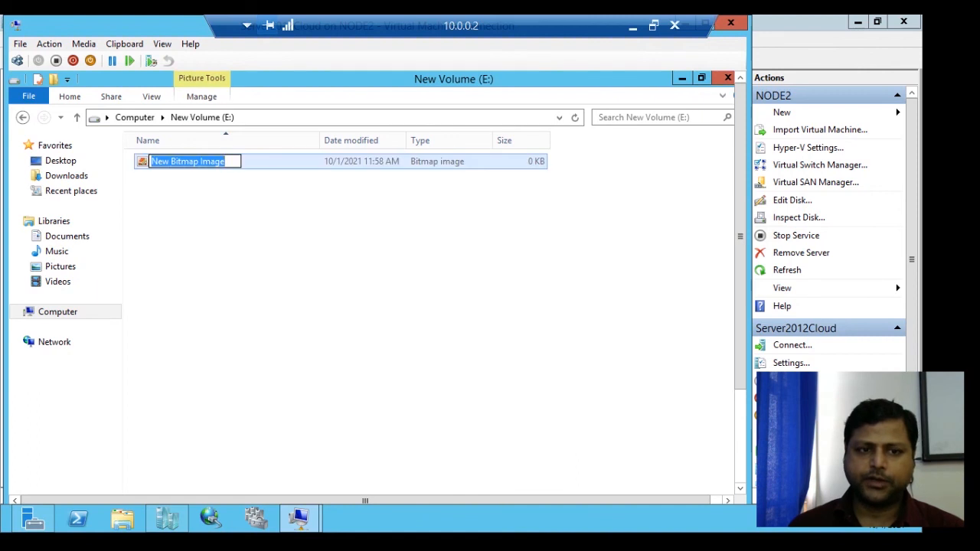
# - Keep the bitmap image's default name and create a new contact from the E: volume with the first name user1
pyautogui.rightClick(202, 192)
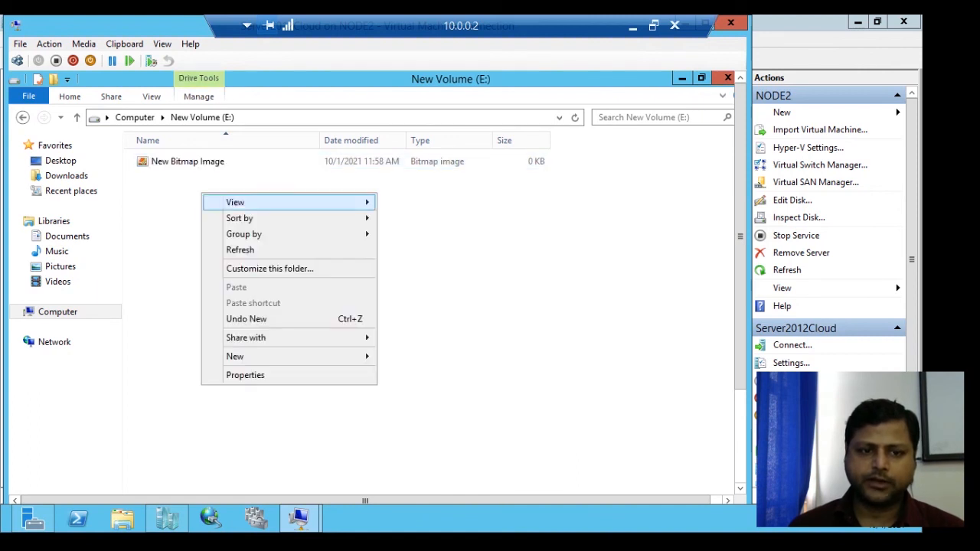
pyautogui.moveTo(291, 357)
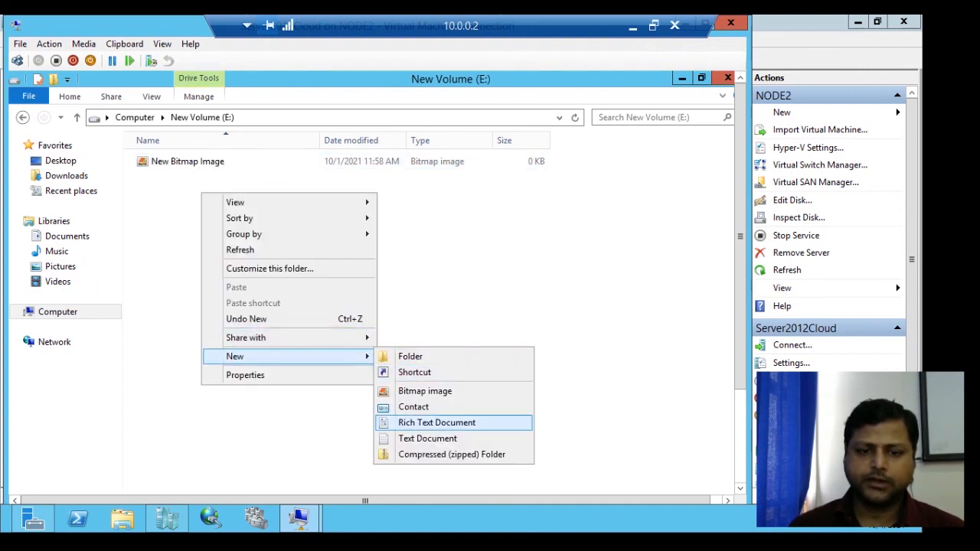
pyautogui.click(418, 407)
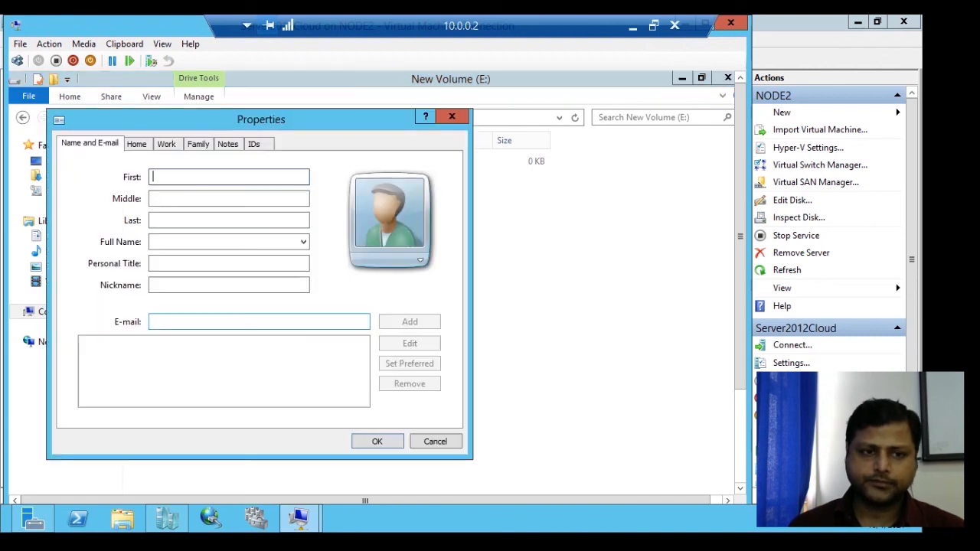
pyautogui.write('amar')
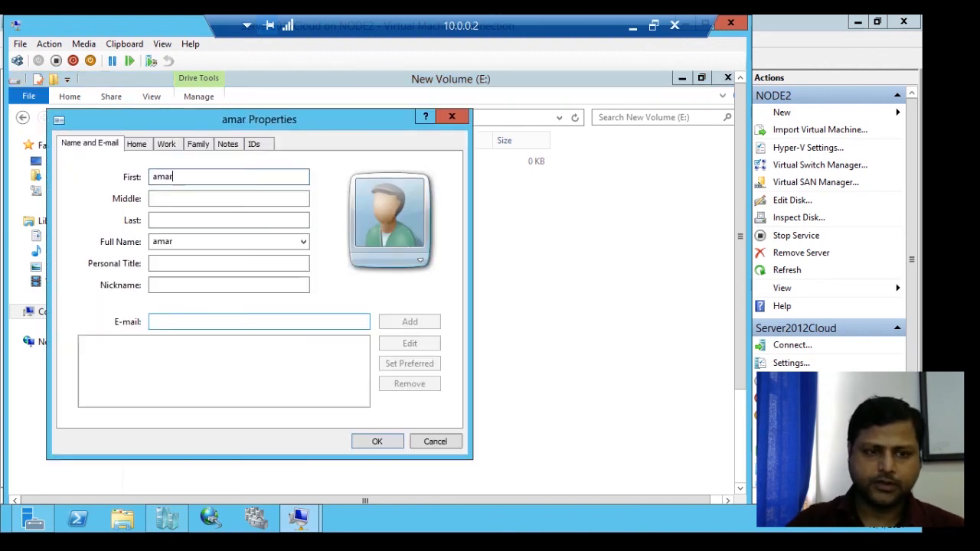
pyautogui.press('BackSpace')
pyautogui.press('BackSpace')
pyautogui.press('BackSpace')
pyautogui.press('BackSpace')
pyautogui.write('u')
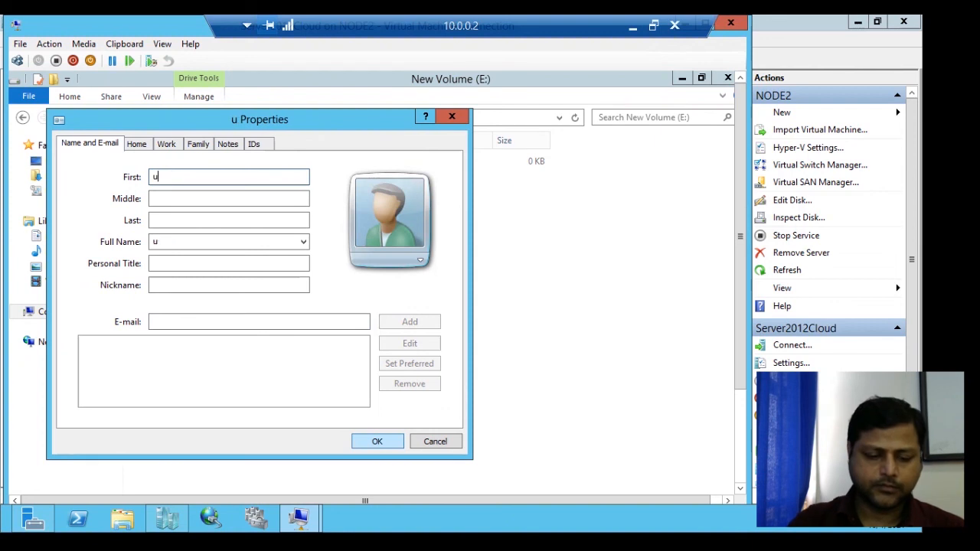
pyautogui.write('ser1')
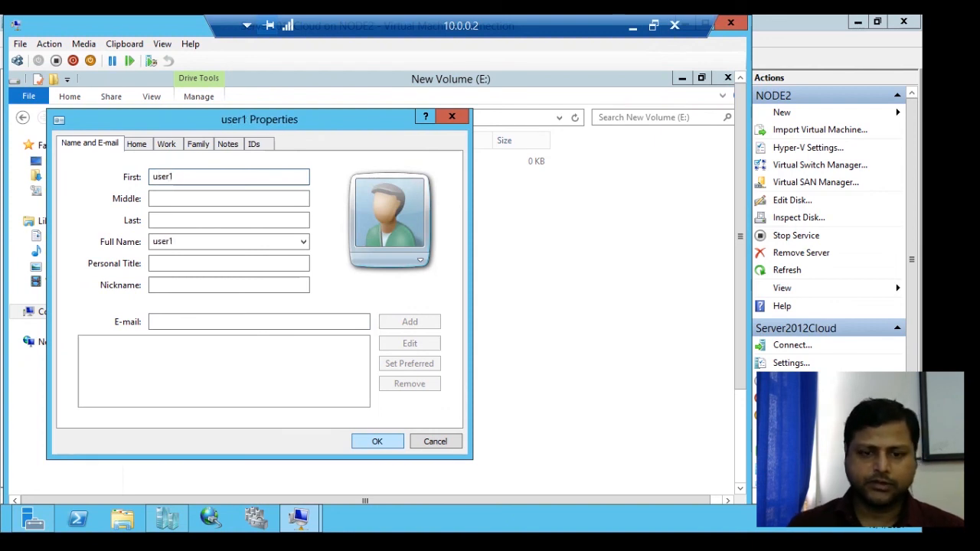
pyautogui.press('Return')
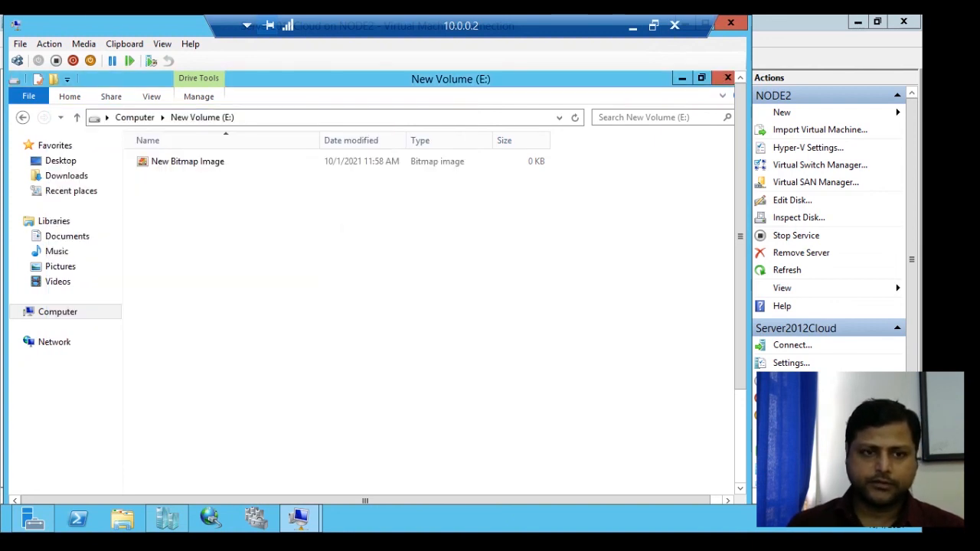
# - Go to the F: volume and create a new text document there, keeping its default name
pyautogui.click(76, 118)
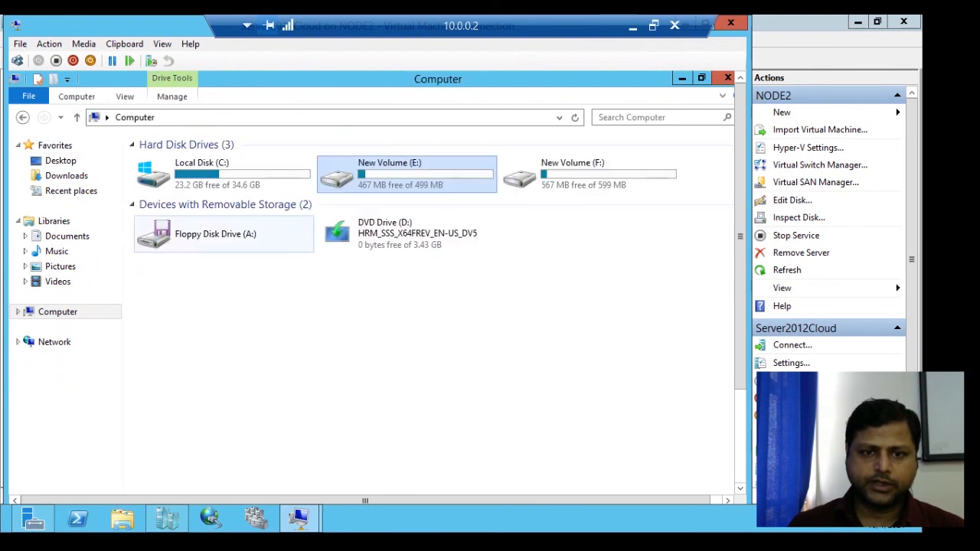
pyautogui.doubleClick(573, 174)
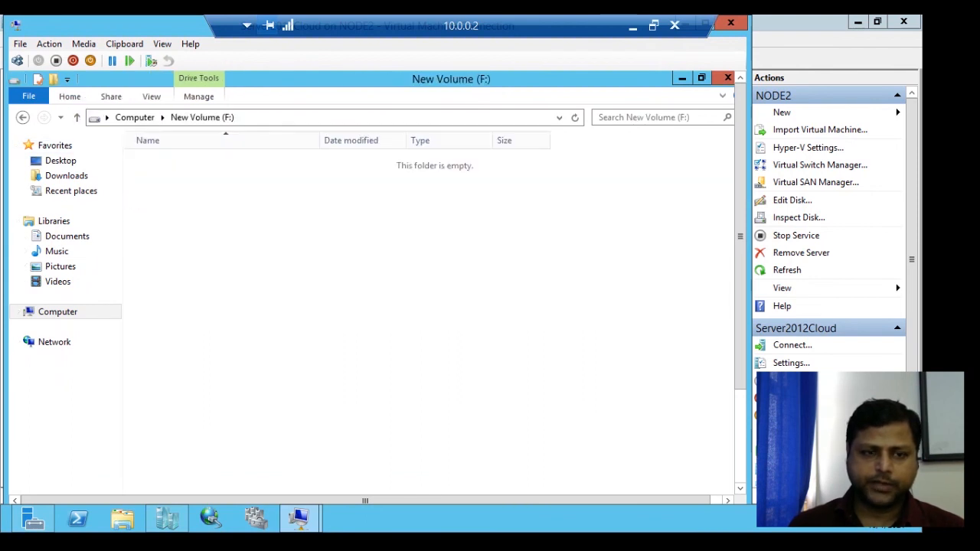
pyautogui.rightClick(213, 200)
pyautogui.moveTo(257, 364)
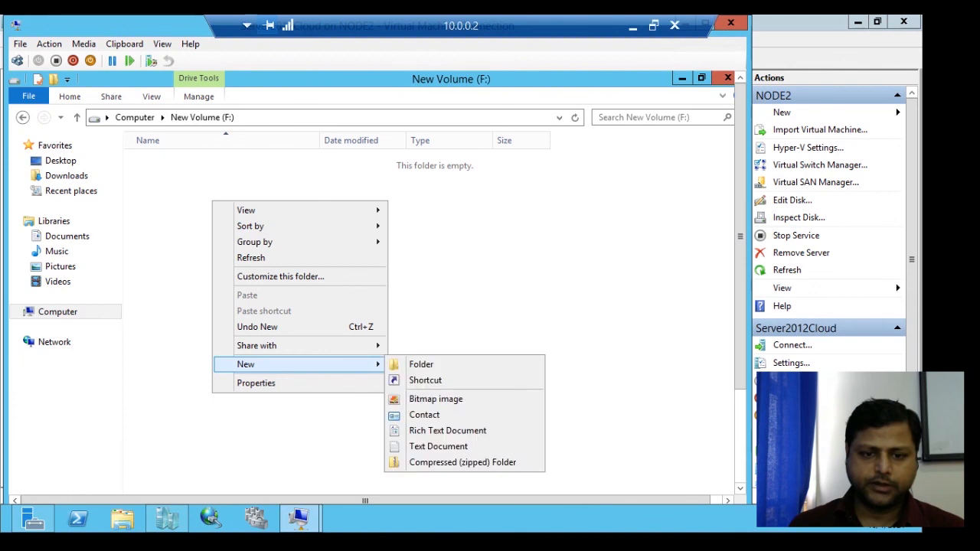
pyautogui.click(438, 447)
pyautogui.click(162, 221)
# - Create a new contact from the F: volume with the first name user2 and return to the Computer drive overview
pyautogui.rightClick(162, 221)
pyautogui.moveTo(230, 383)
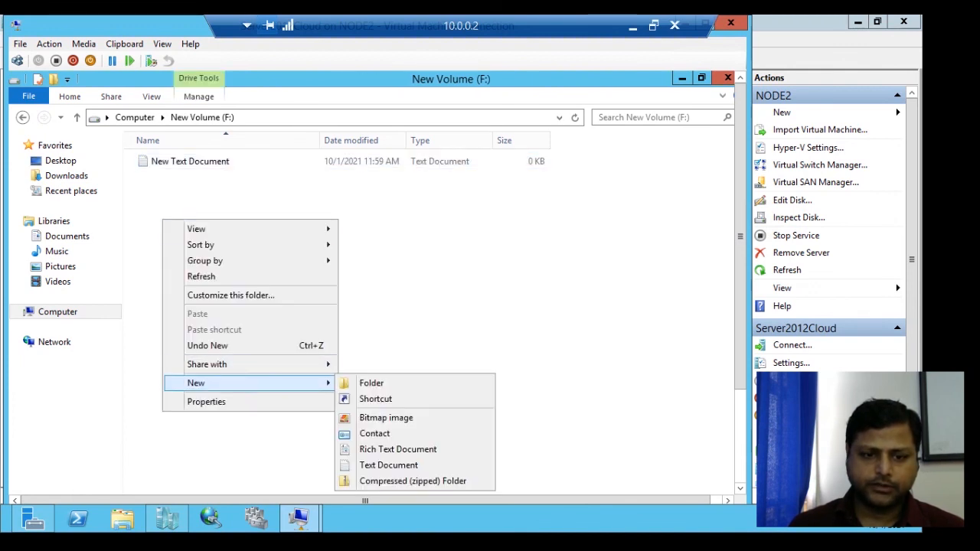
pyautogui.click(375, 433)
pyautogui.write('user2')
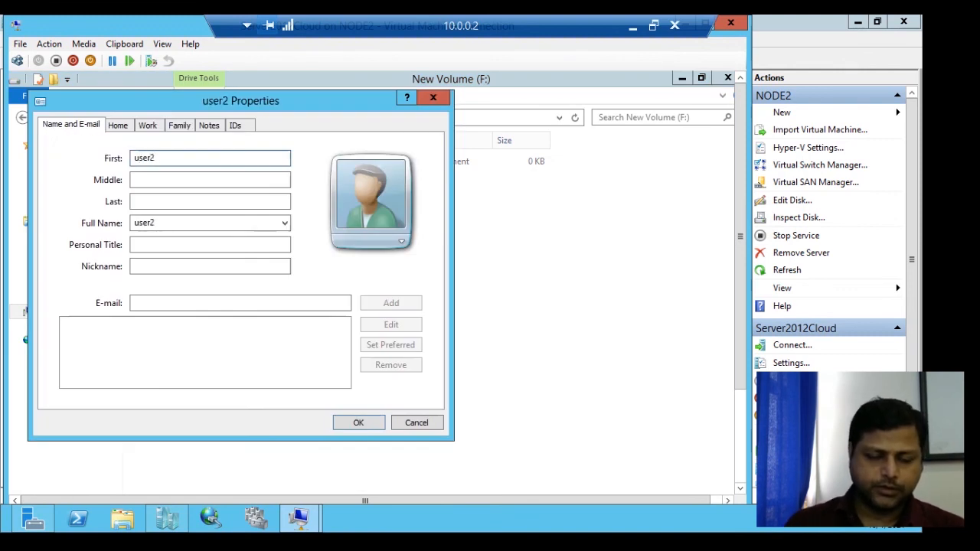
pyautogui.press('Return')
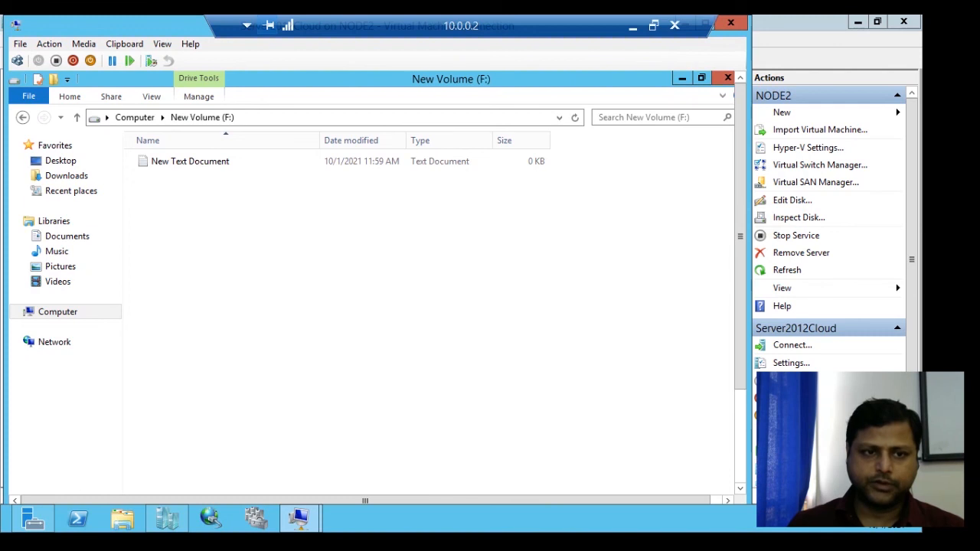
pyautogui.click(77, 117)
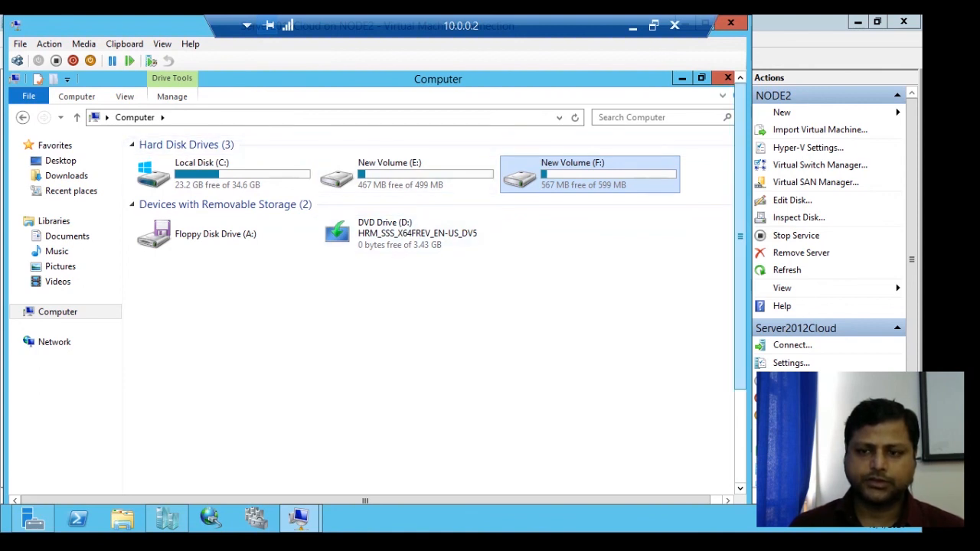
pyautogui.moveTo(741, 236); pyautogui.dragTo(741, 258)
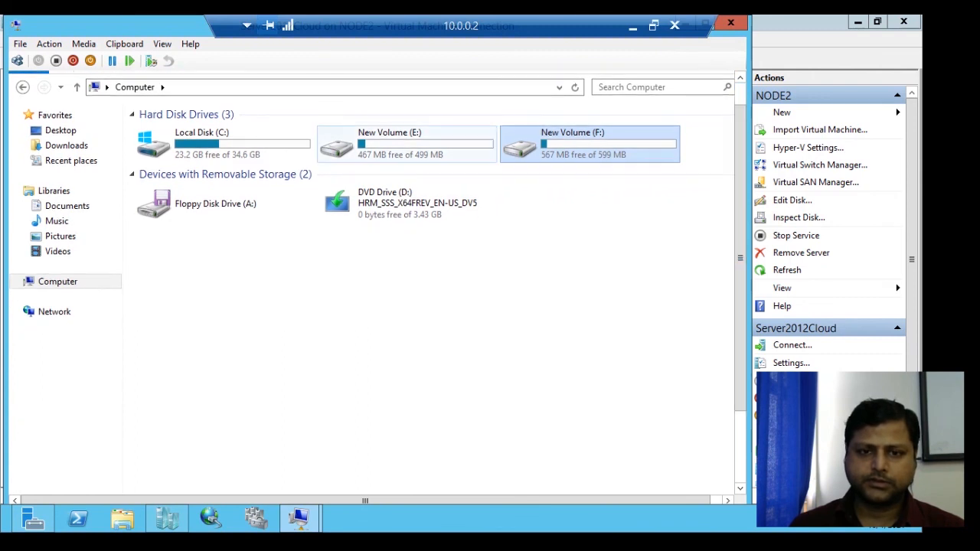